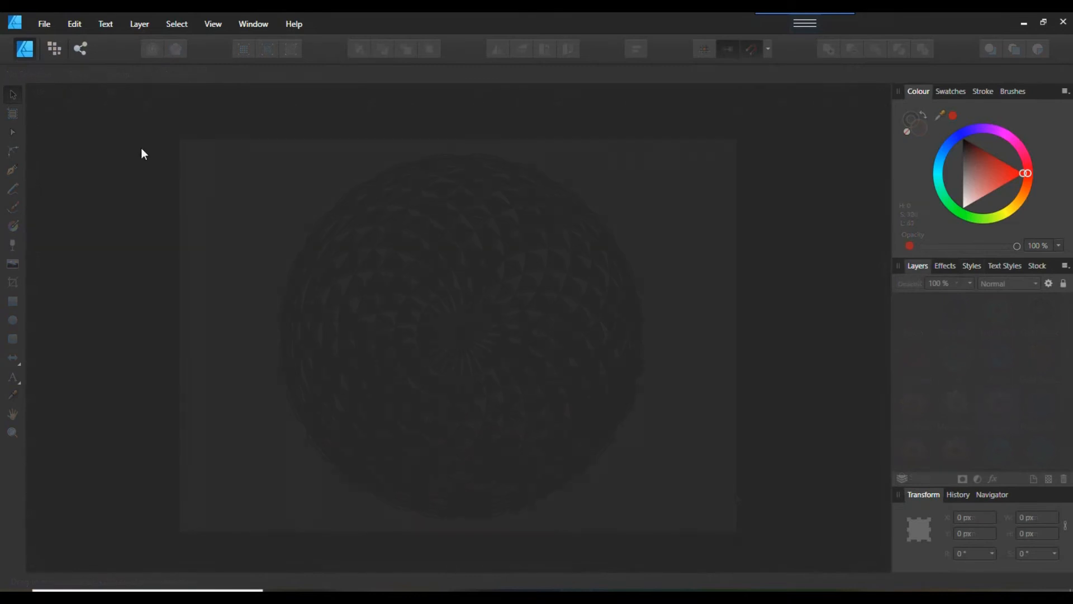
# Step: Create a new A4 print document in landscape orientation, 297 mm wide and 210 mm high
pyautogui.hotkey('ctrl', 'n')
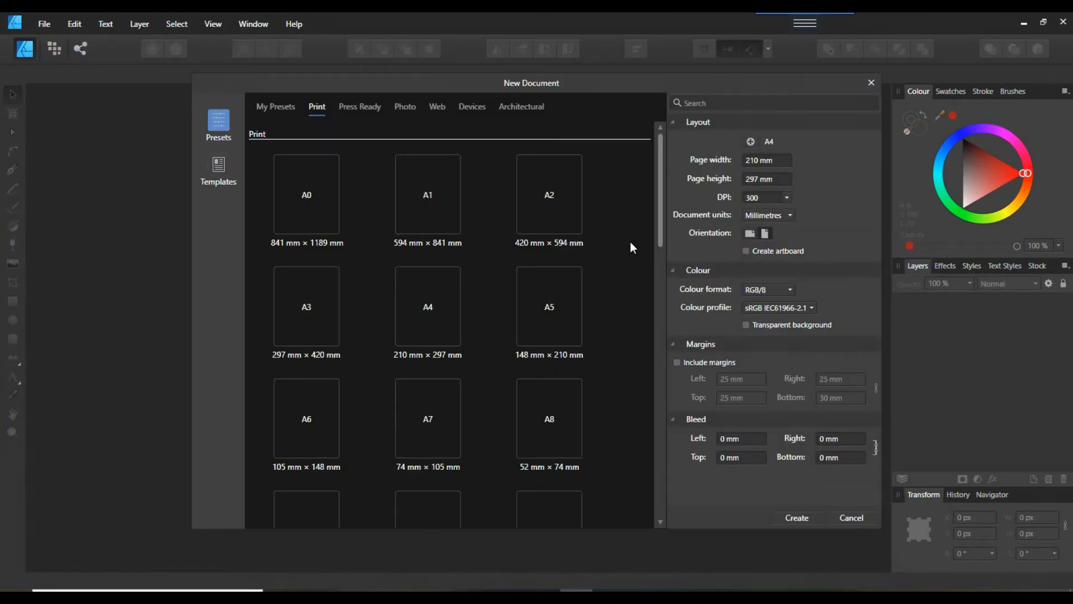
pyautogui.click(421, 334)
pyautogui.click(750, 234)
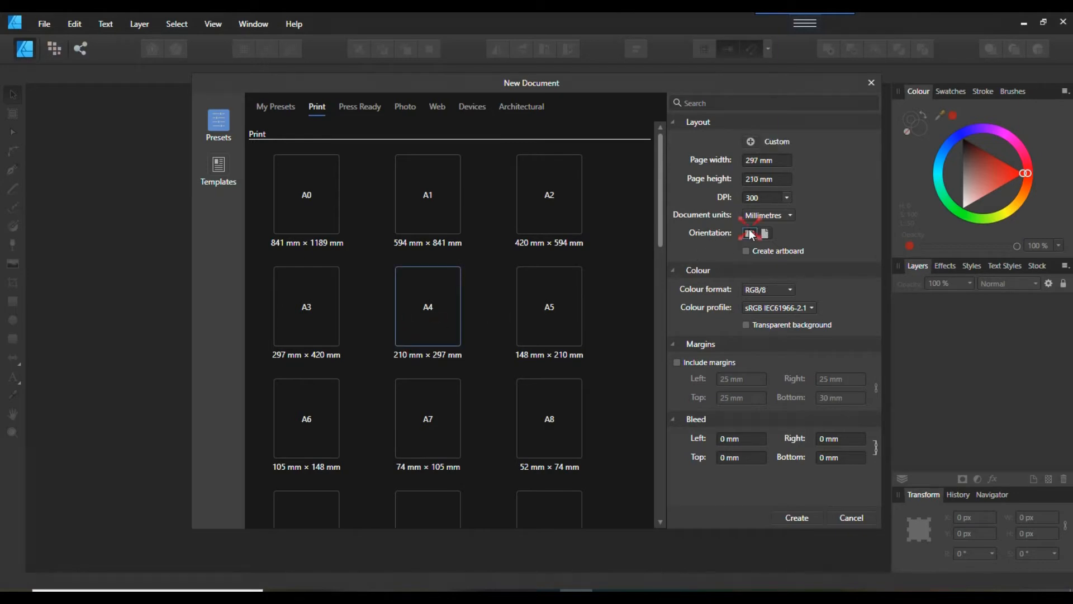
pyautogui.click(791, 519)
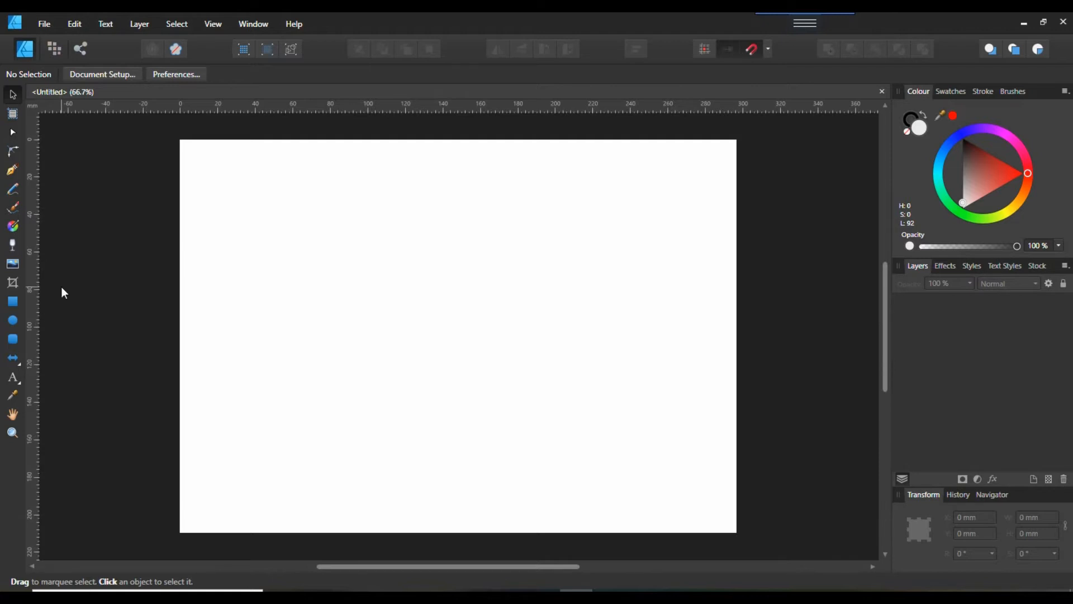
# Step: Draw a circle about 72.6 mm in diameter in the upper middle of the page with the Ellipse tool
pyautogui.press('m')
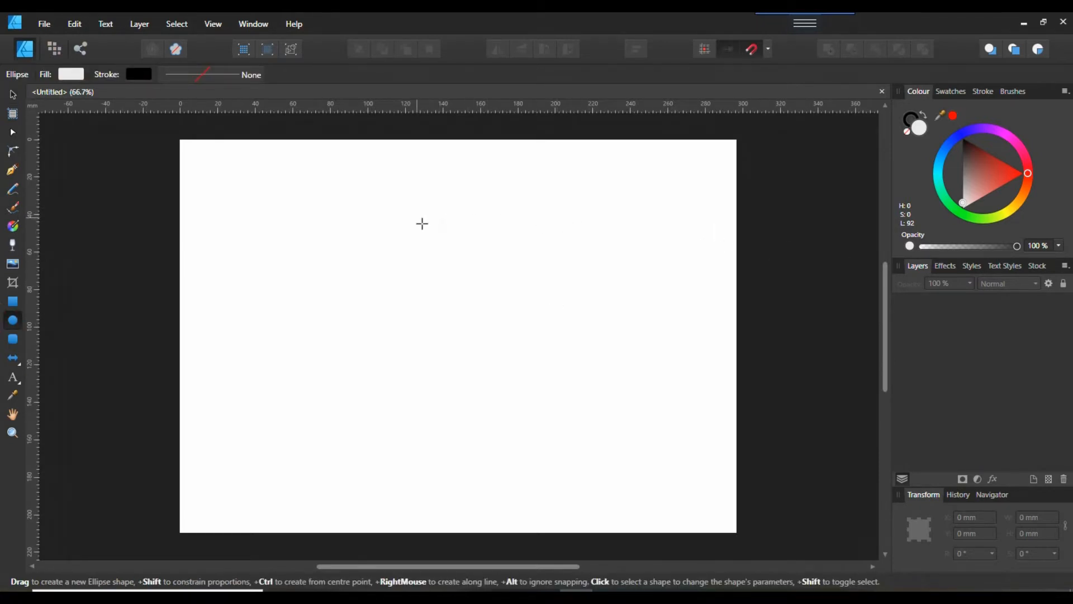
pyautogui.moveTo(417, 220); pyautogui.dragTo(549, 361)
pyautogui.press('shift')
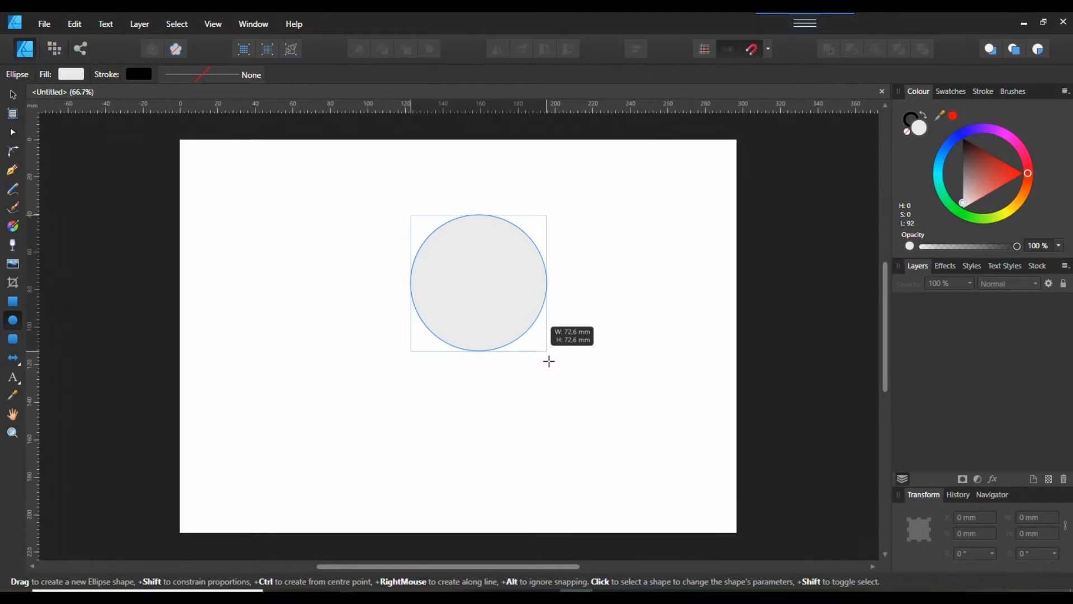
pyautogui.moveTo(549, 362); pyautogui.dragTo(548, 358)
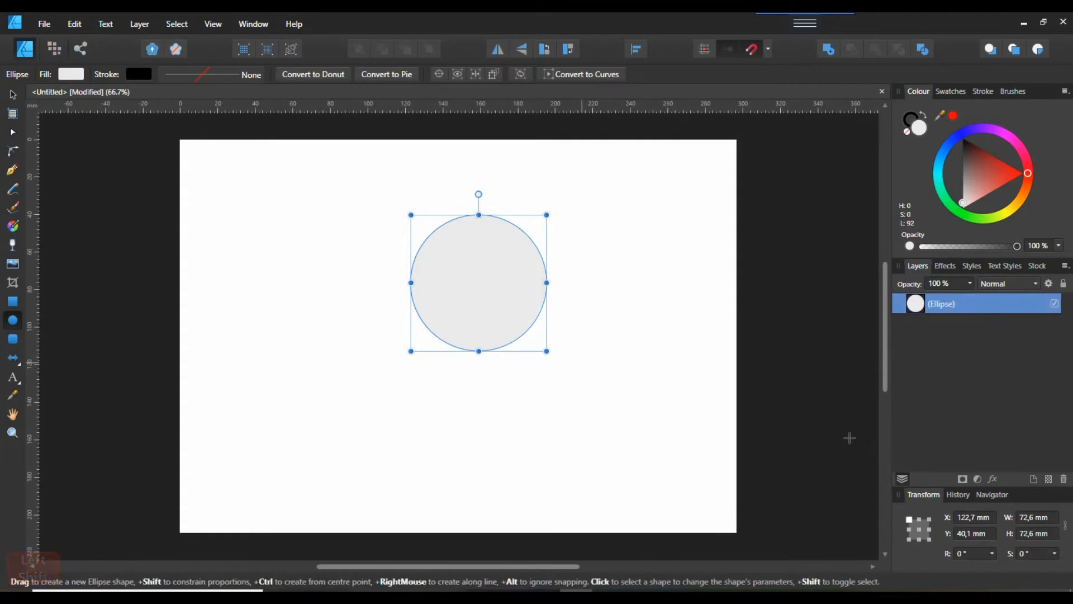
# Step: Position the circle by its bottom-centre anchor point at X 150 mm and Y 105 mm
pyautogui.click(919, 539)
pyautogui.click(970, 518)
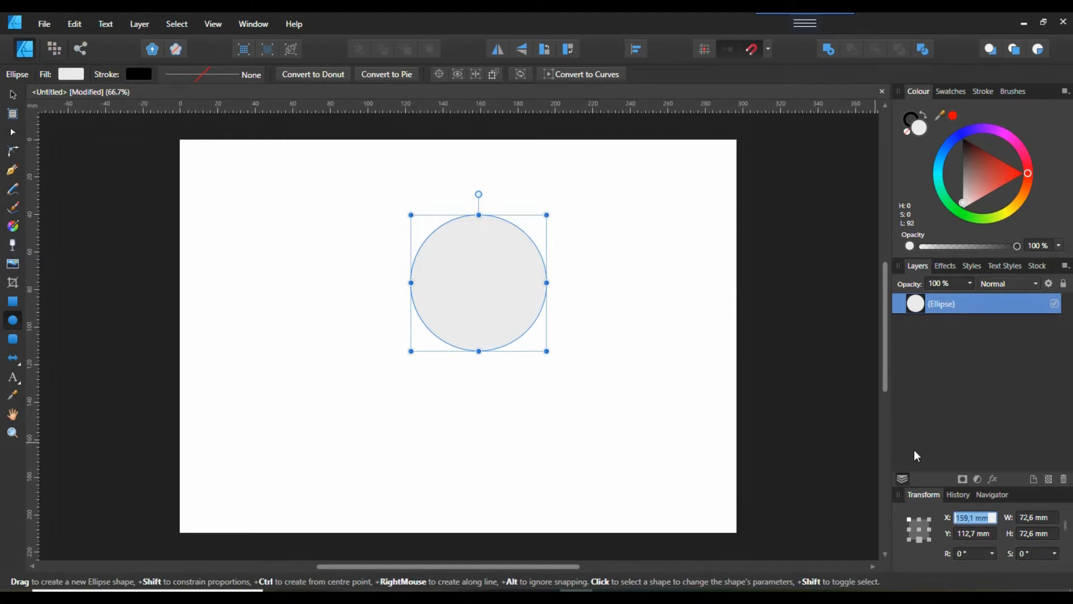
pyautogui.write('150')
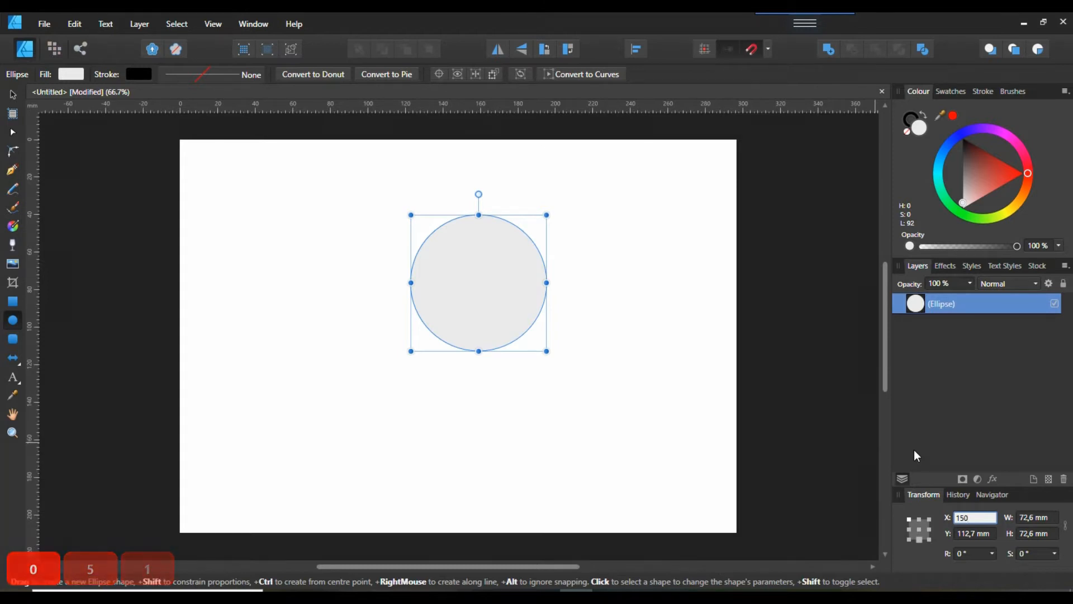
pyautogui.press('Return')
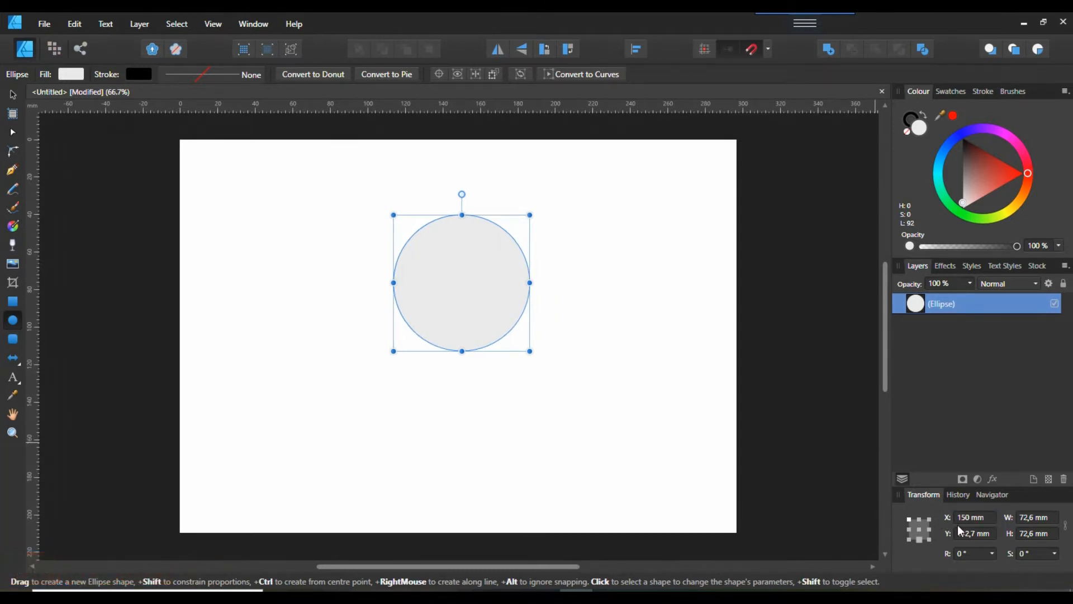
pyautogui.click(967, 536)
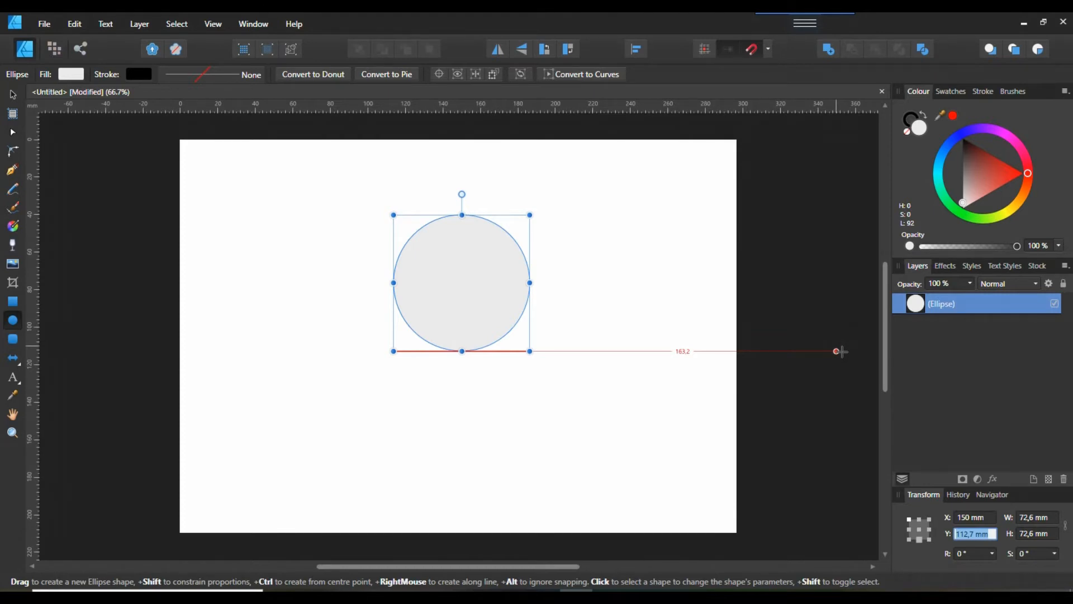
pyautogui.write('105')
pyautogui.press('Return')
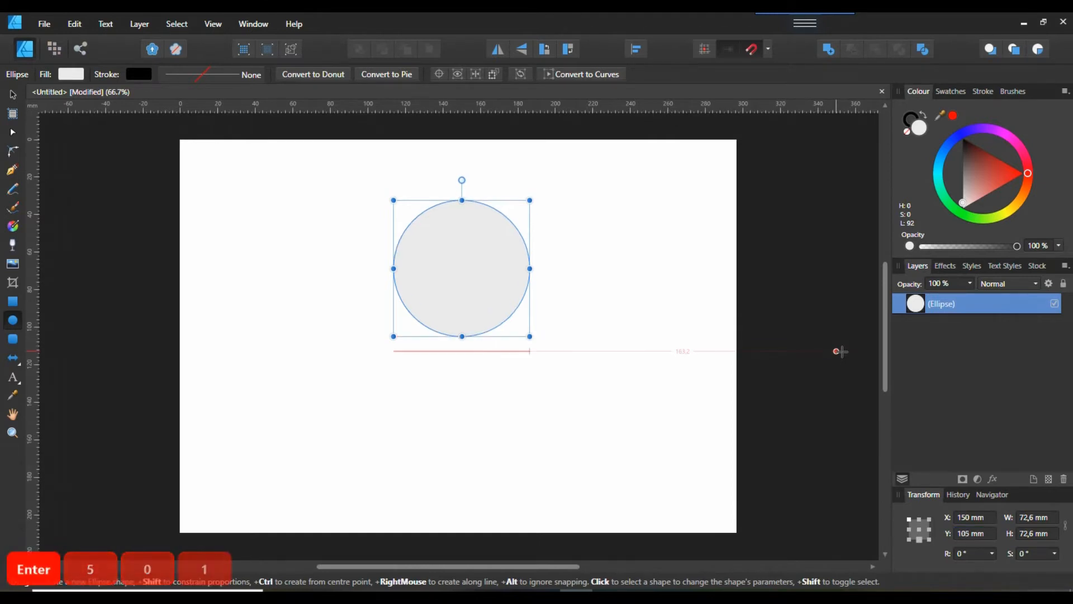
# Step: Set the circle's width and height to 100 mm each, keeping the bottom-centre anchor
pyautogui.click(1035, 520)
pyautogui.write('10')
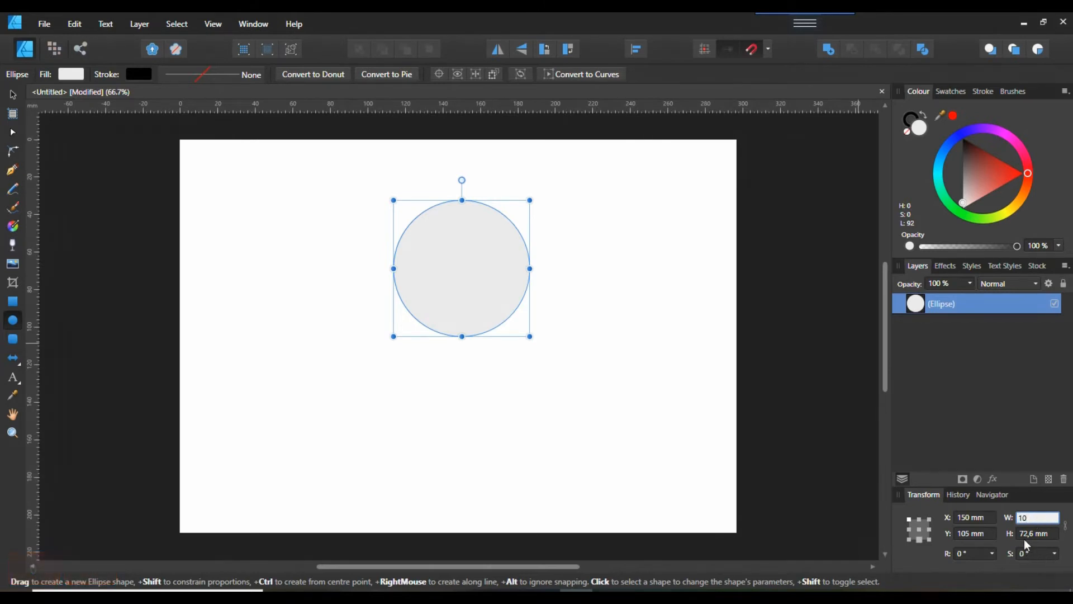
pyautogui.press('Tab')
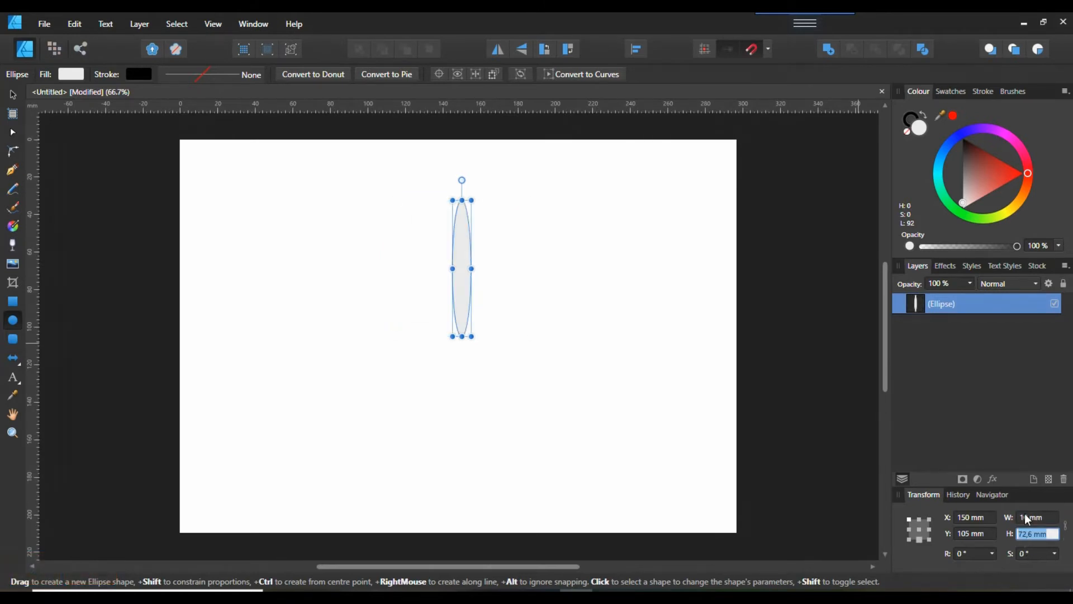
pyautogui.click(1028, 518)
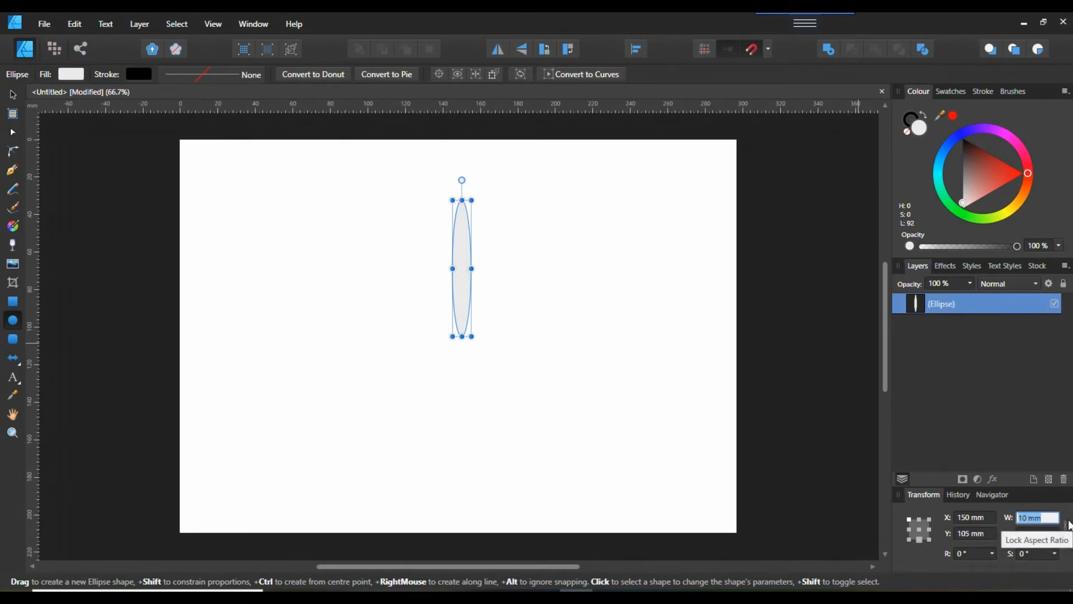
pyautogui.write('100')
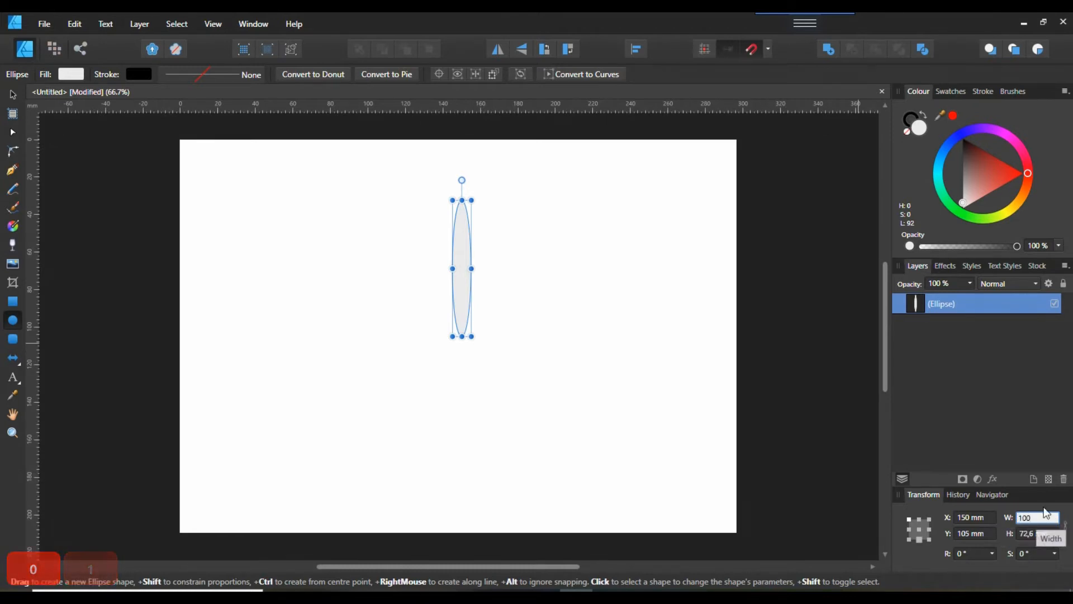
pyautogui.click(1038, 534)
pyautogui.write('100')
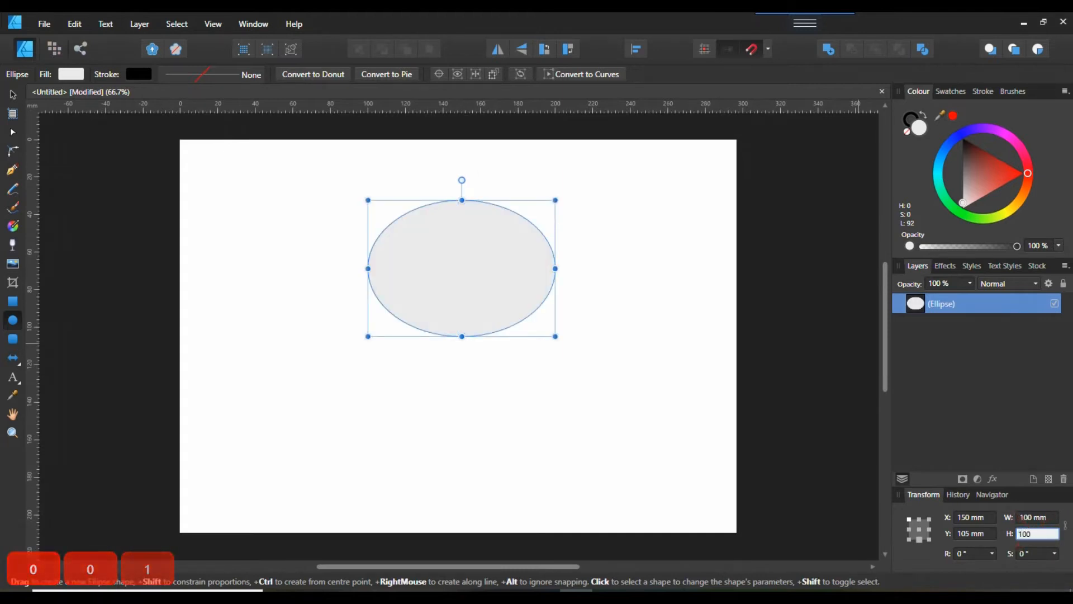
pyautogui.press('Return')
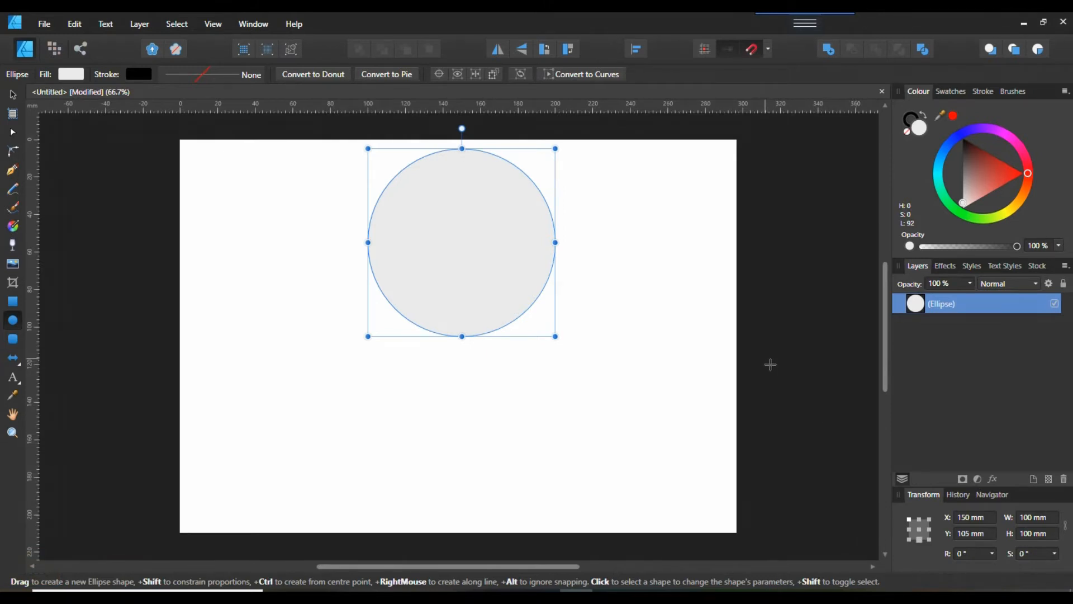
# Step: Remove the circle's fill and give it a solid 0.2 pt stroke
pyautogui.click(13, 93)
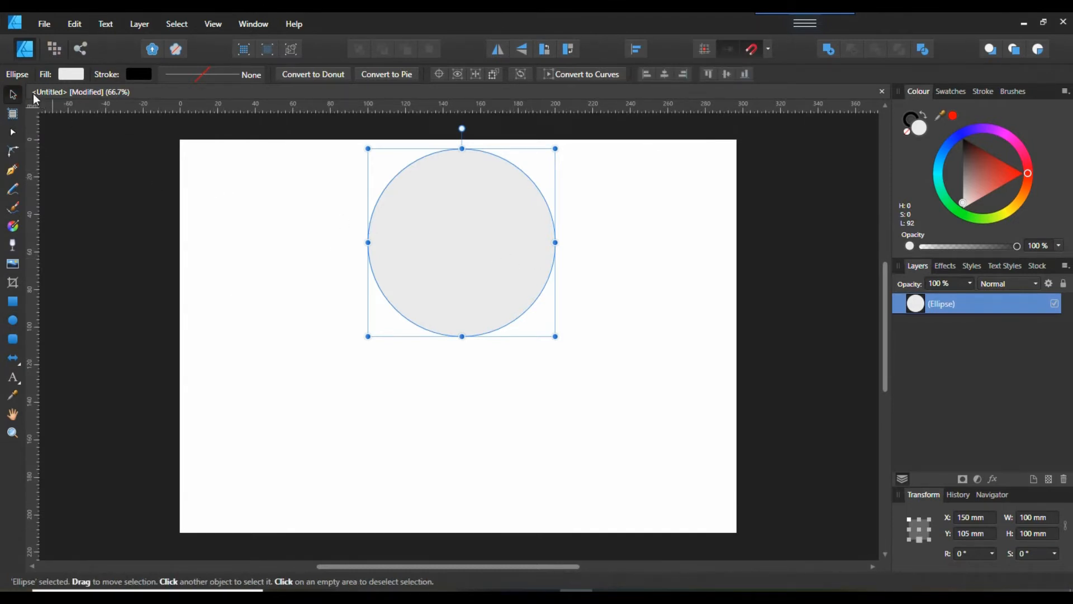
pyautogui.click(498, 272)
pyautogui.click(906, 132)
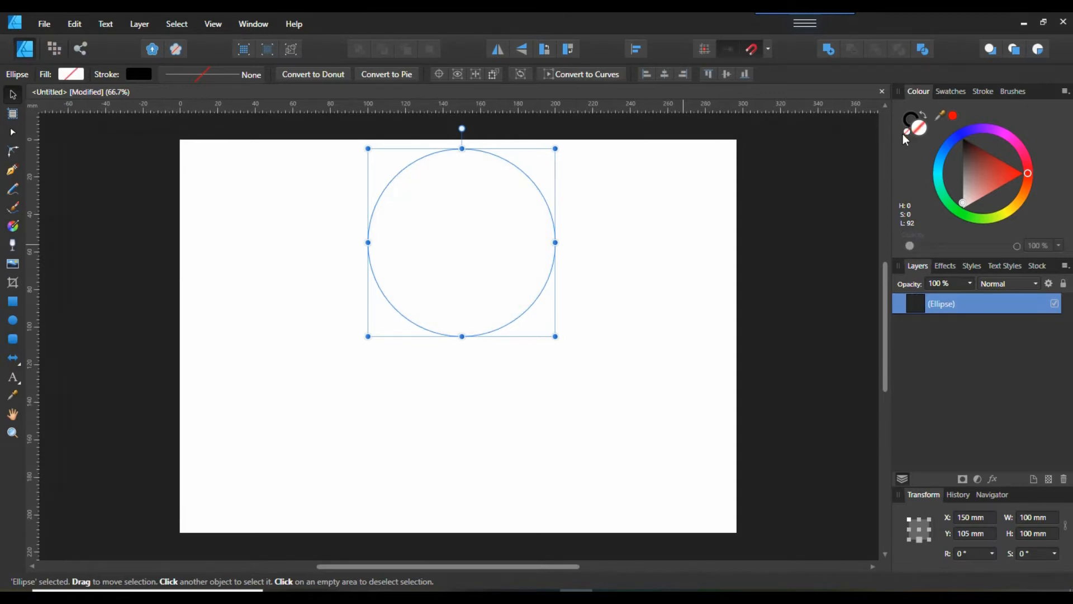
pyautogui.click(984, 93)
pyautogui.moveTo(932, 133); pyautogui.dragTo(937, 137)
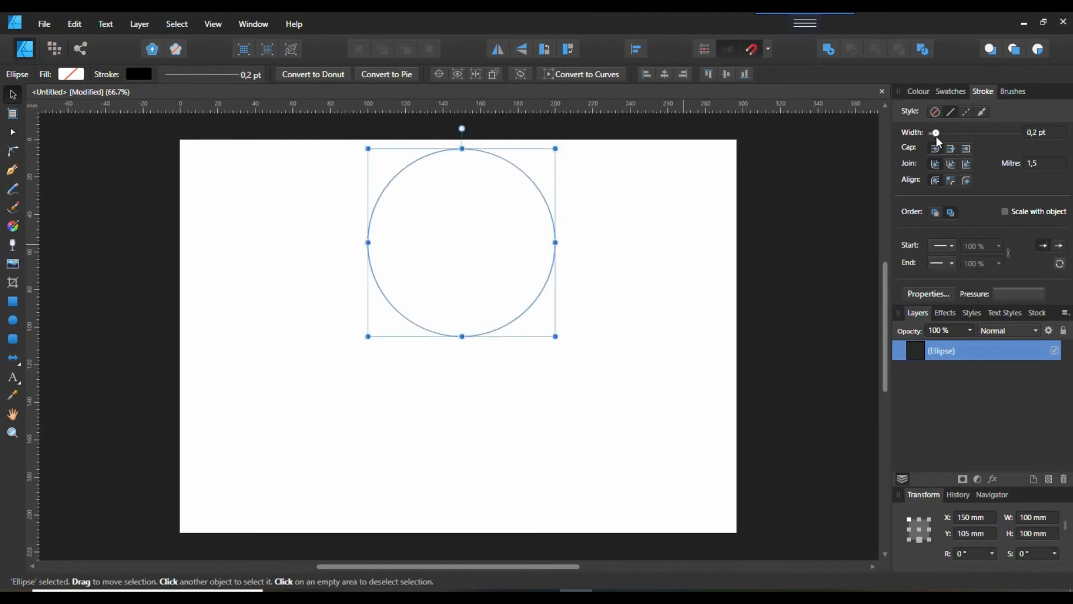
pyautogui.click(657, 269)
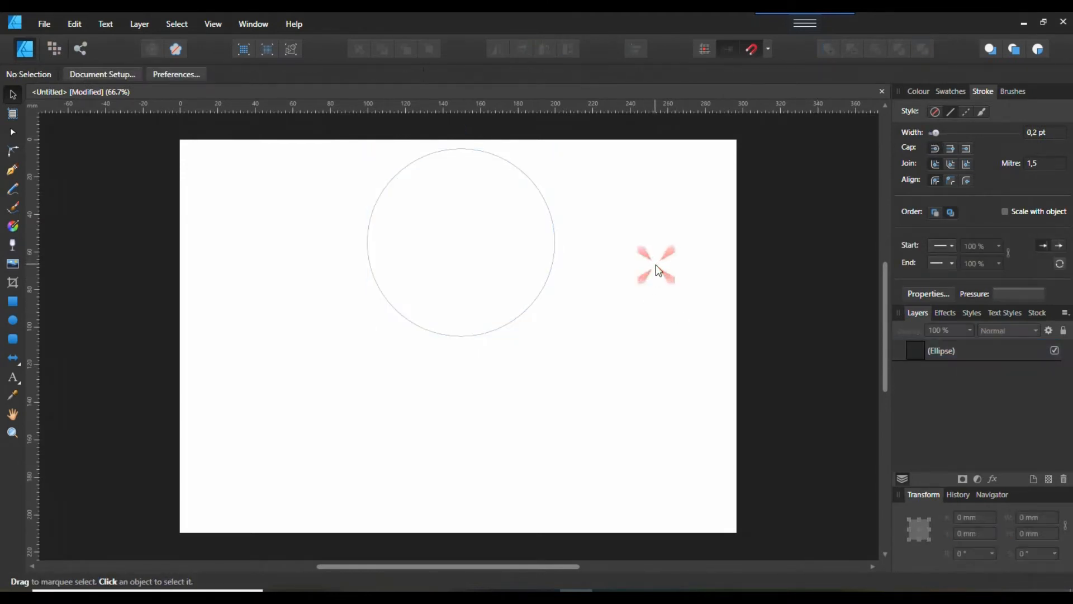
# Step: Duplicate the circle in place and rotate the copy 180° about its bottom-centre point
pyautogui.click(509, 267)
pyautogui.click(520, 316)
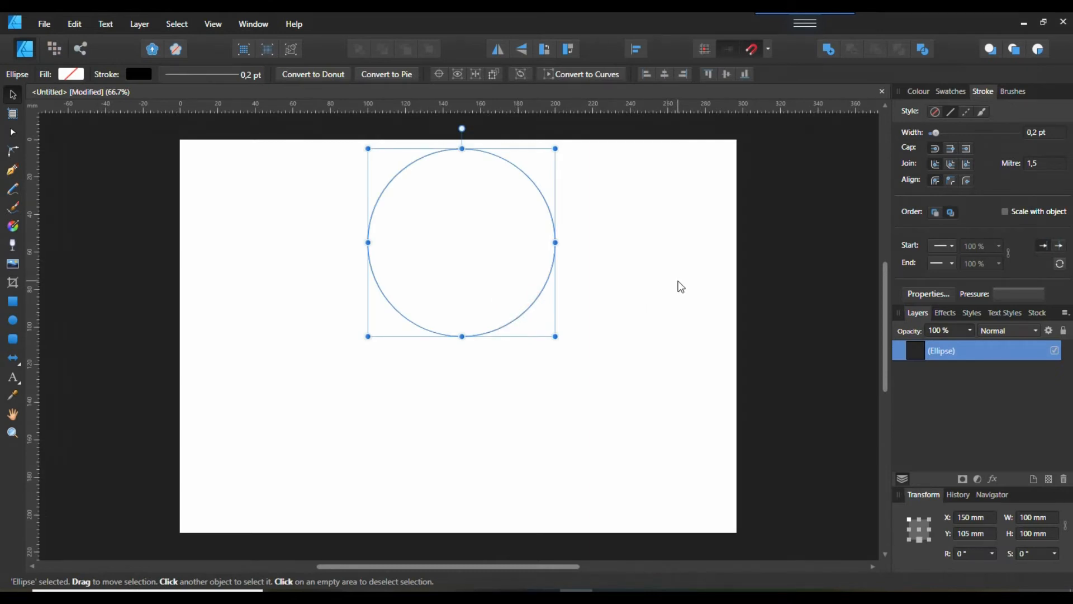
pyautogui.press('c')
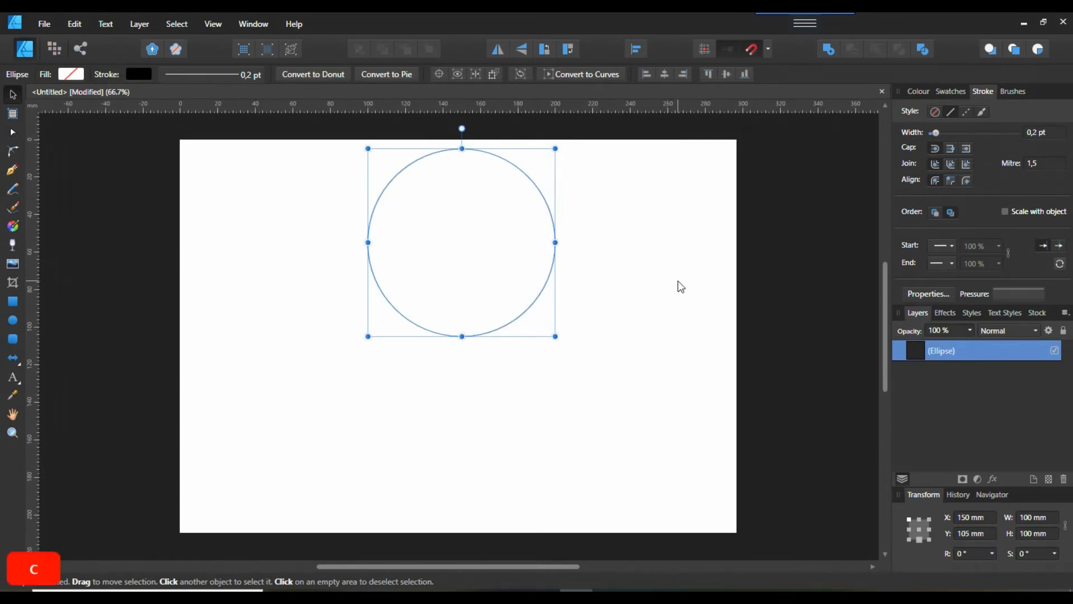
pyautogui.hotkey('ctrl', 'v')
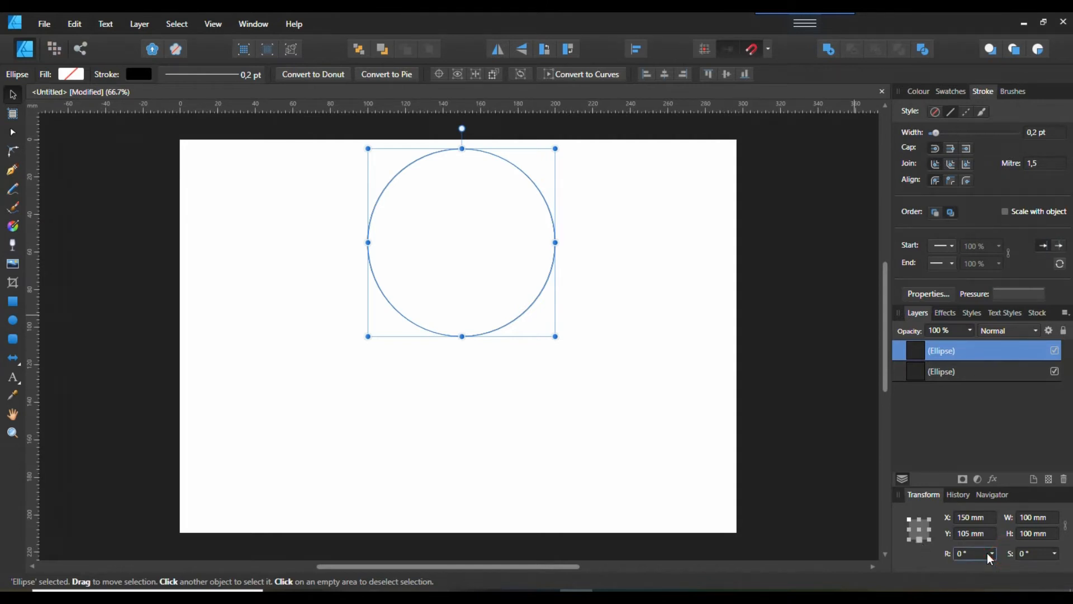
pyautogui.write('180')
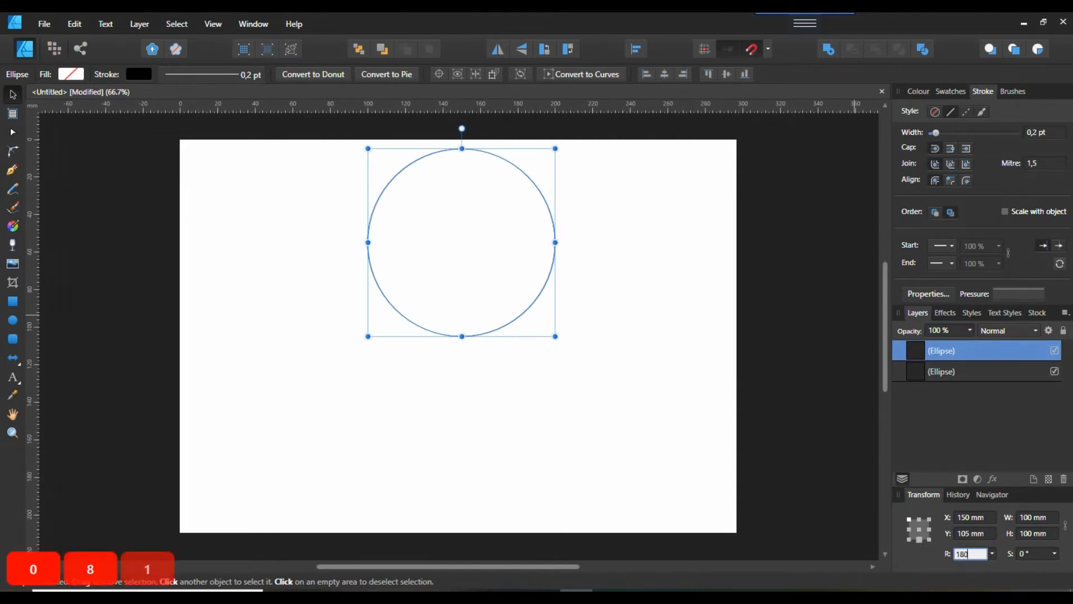
pyautogui.press('Return')
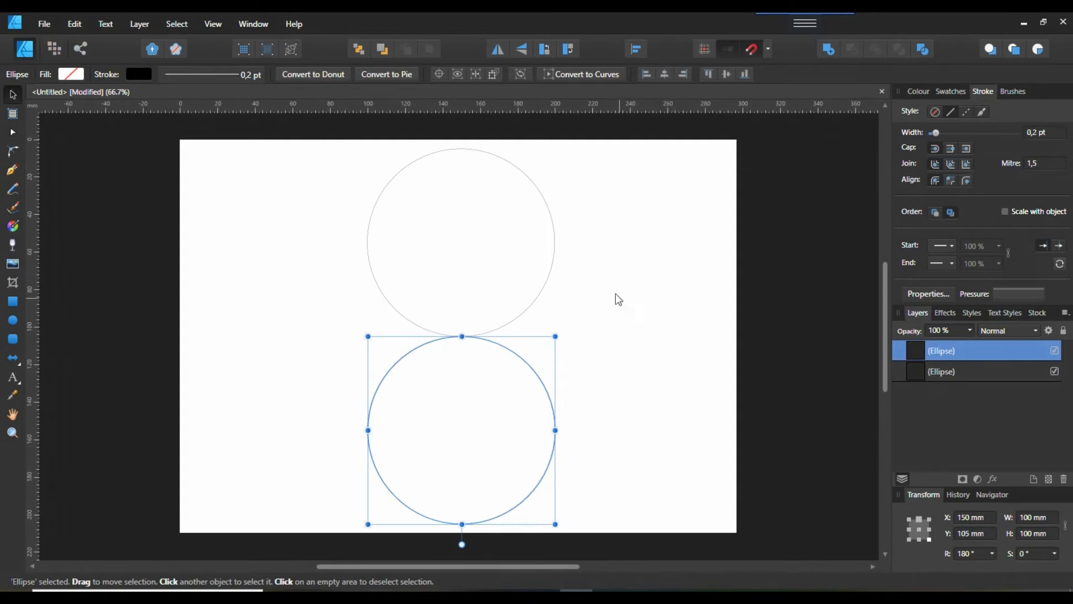
# Step: Select both circles, duplicate them in place and rotate the copied pair 90° about their shared centre
pyautogui.keyDown('shift'); pyautogui.click(526, 309); pyautogui.keyUp('shift')
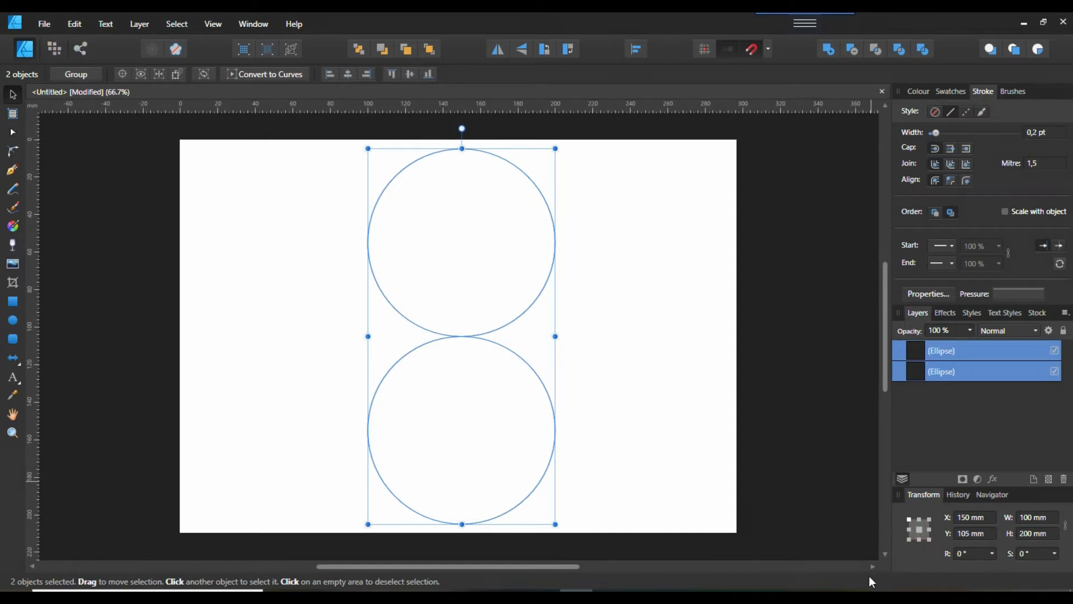
pyautogui.hotkey('ctrl', 'c')
pyautogui.hotkey('ctrl', 'v')
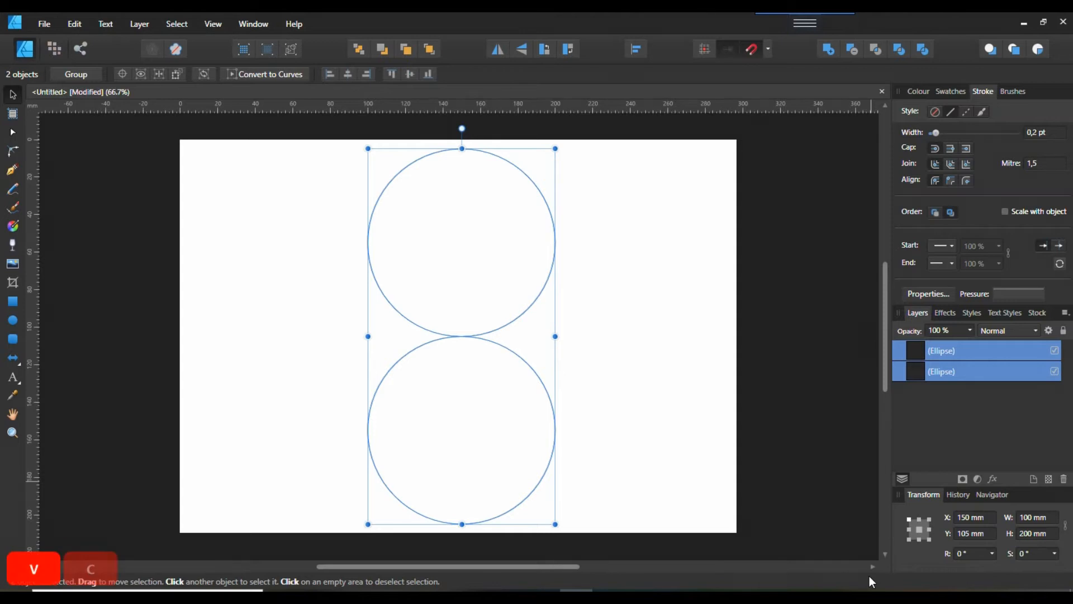
pyautogui.click(964, 558)
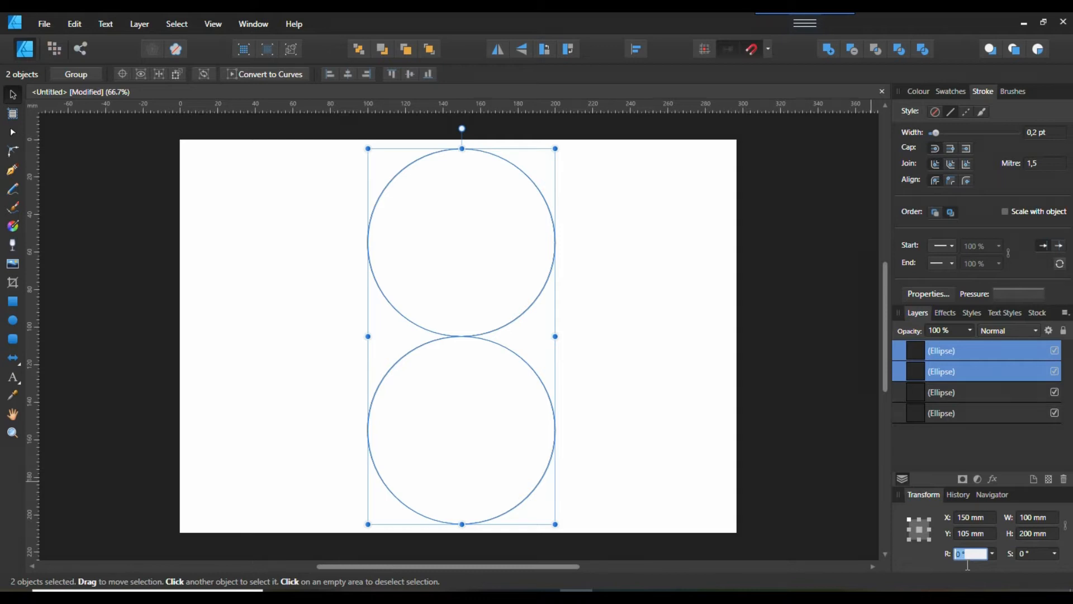
pyautogui.write('1')
pyautogui.press('BackSpace')
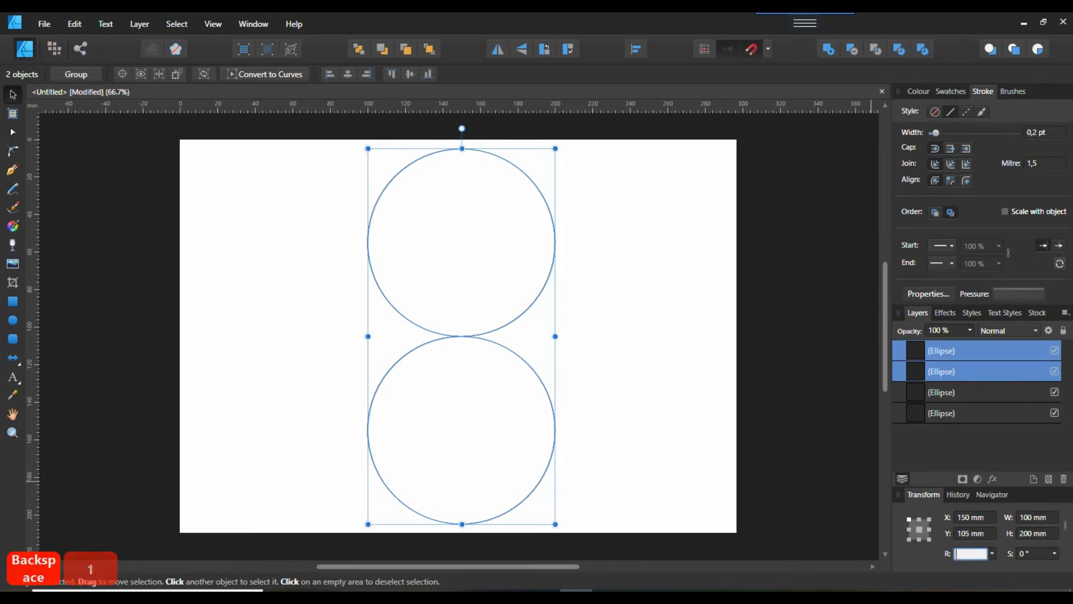
pyautogui.write('90')
pyautogui.press('Return')
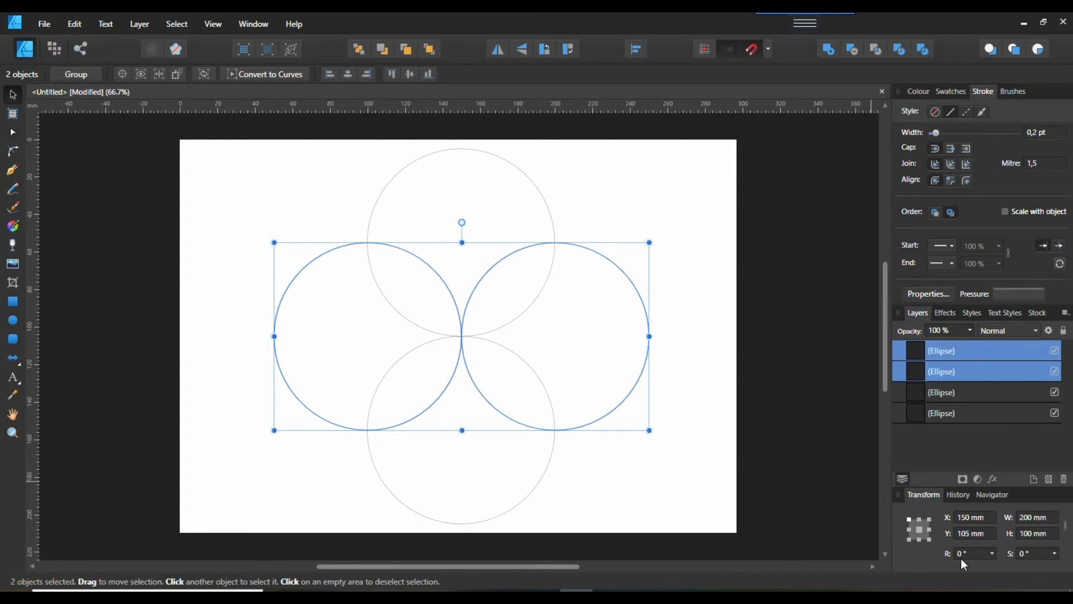
# Step: Select all four circles, duplicate them in place and rotate the copies 45° about the common centre
pyautogui.hotkey('ctrl', 'a')
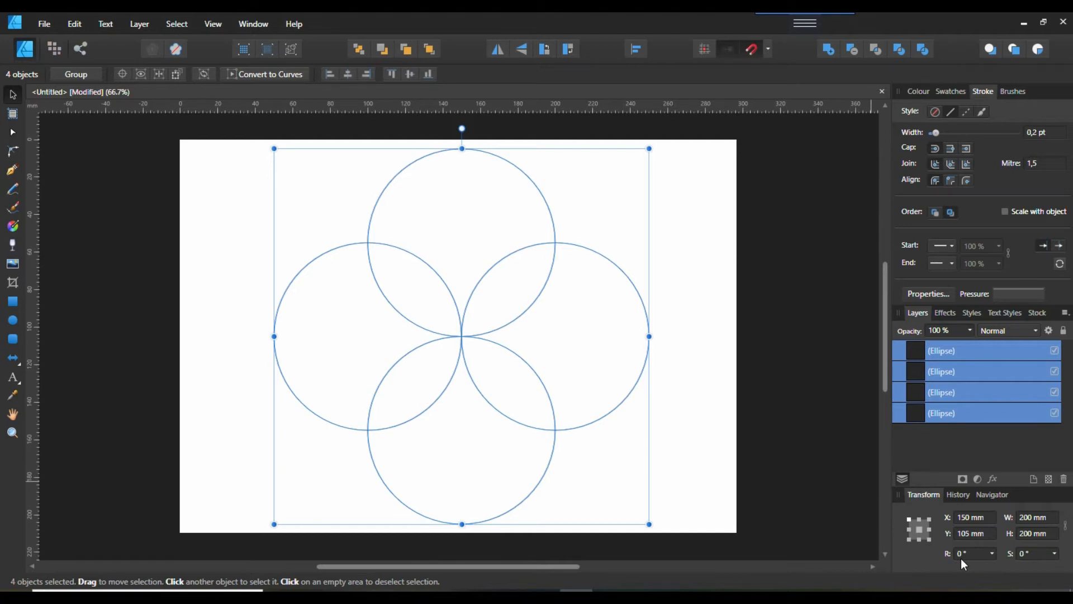
pyautogui.hotkey('ctrl', 'v')
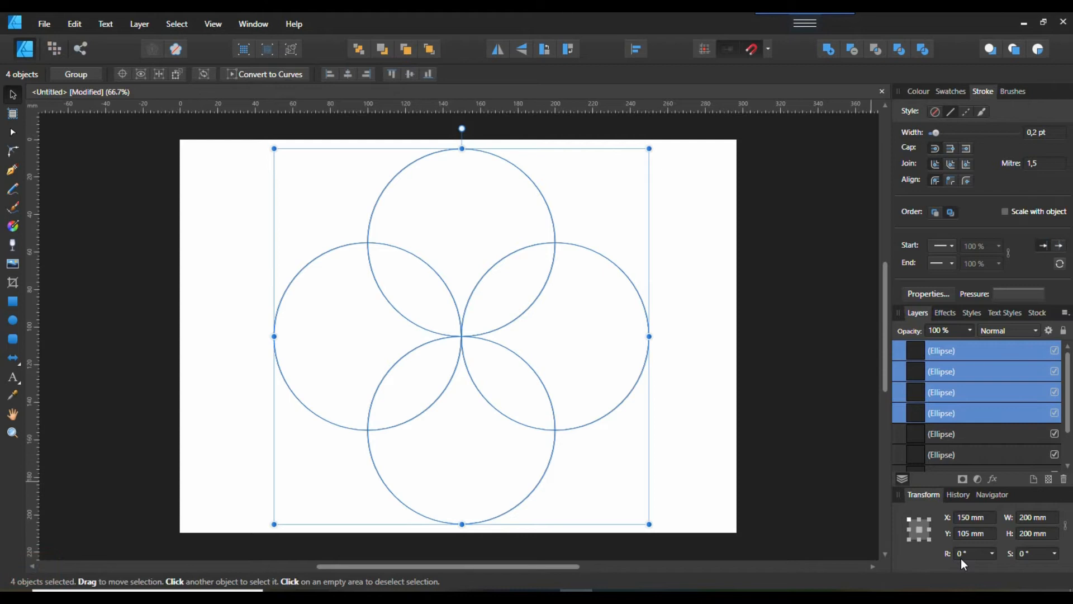
pyautogui.click(968, 556)
pyautogui.write('45')
pyautogui.press('Return')
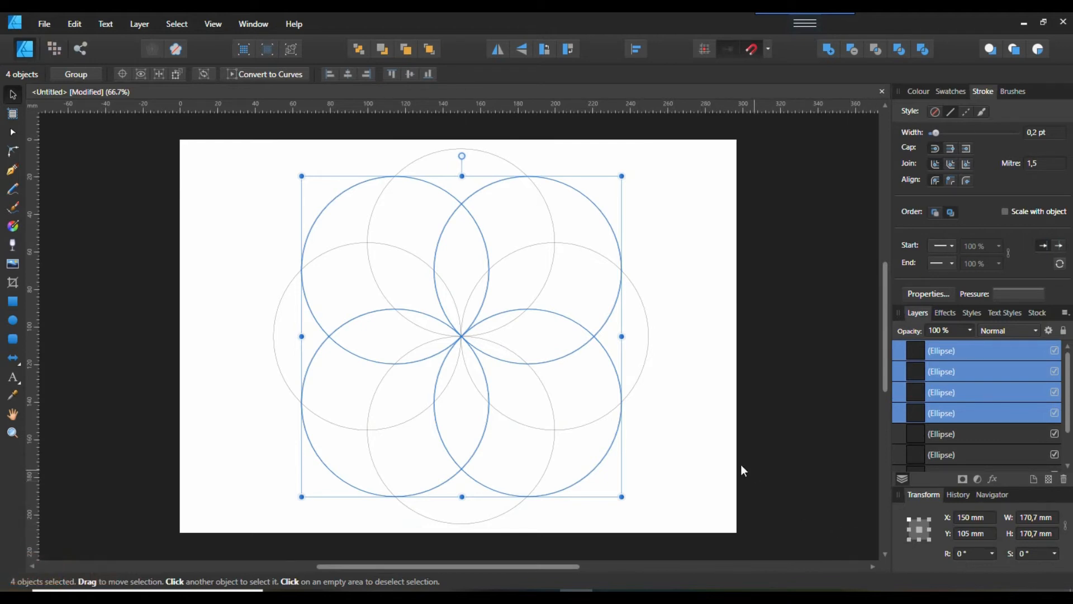
pyautogui.click(708, 463)
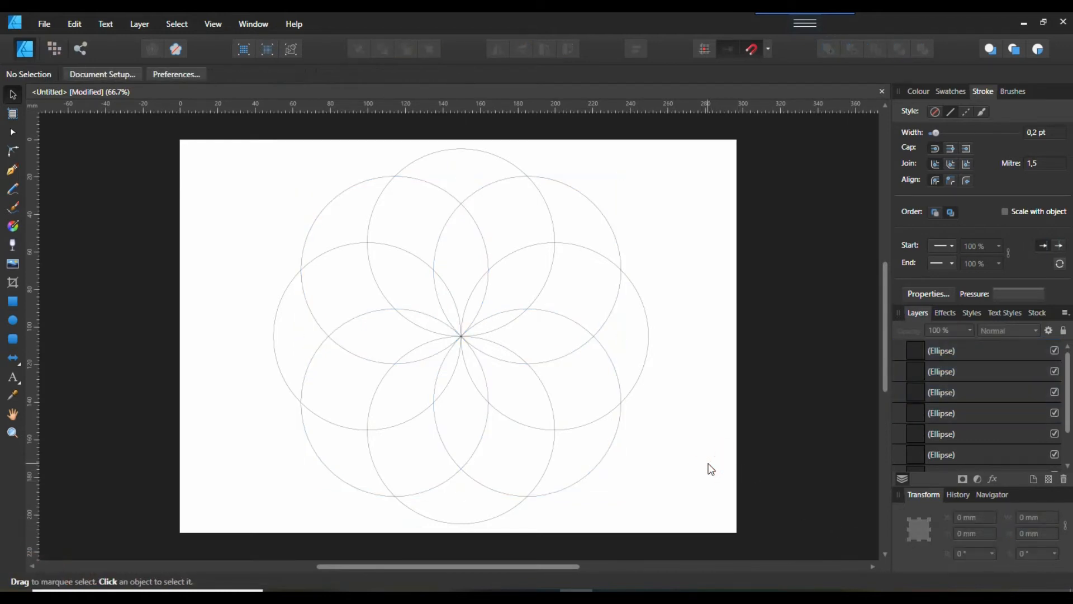
# Step: Select all eight circles, duplicate them in place and rotate the copies 15° clockwise about the common centre
pyautogui.hotkey('ctrl', 'a')
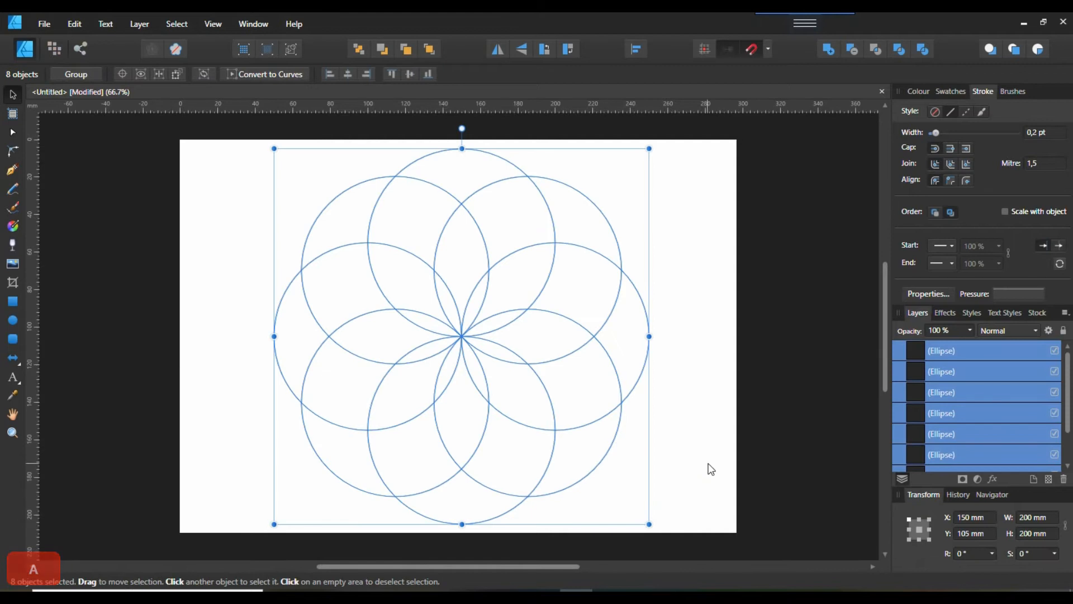
pyautogui.hotkey('ctrl', 'c')
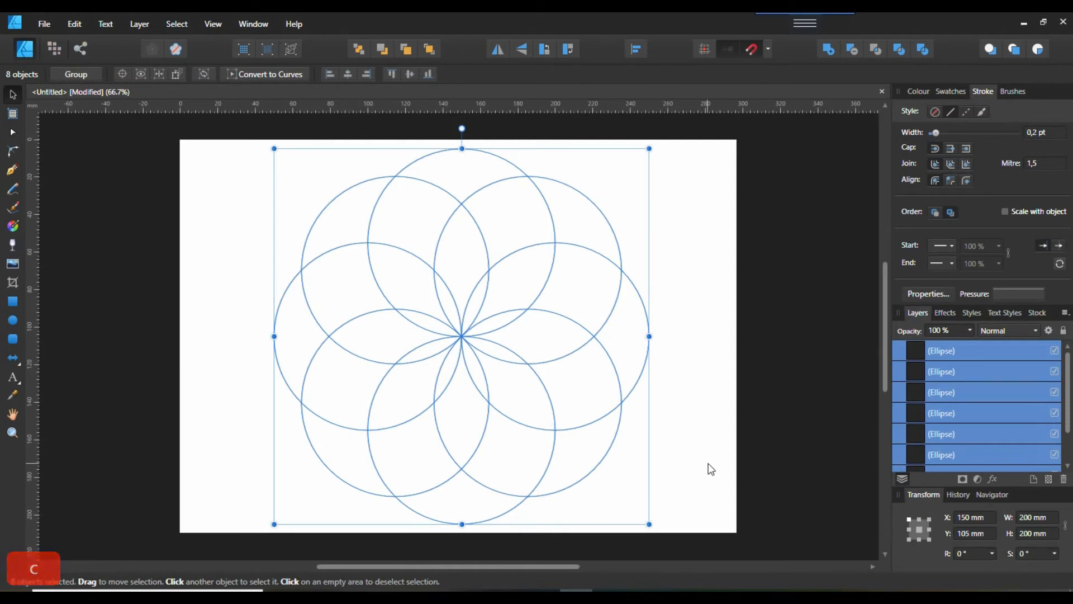
pyautogui.hotkey('ctrl', 'v')
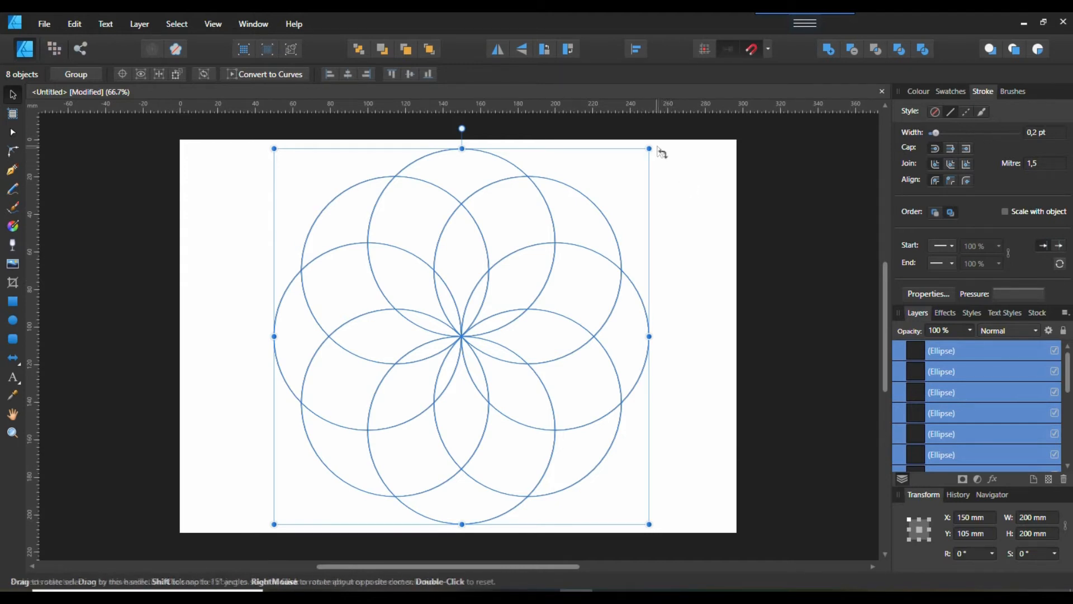
pyautogui.moveTo(659, 151); pyautogui.dragTo(698, 216)
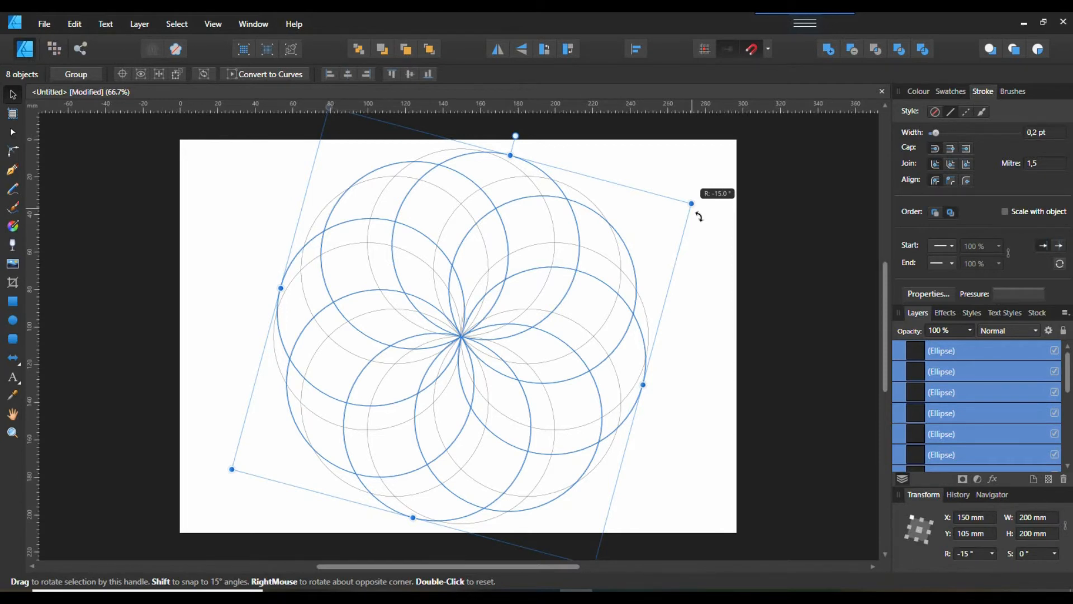
pyautogui.moveTo(699, 216); pyautogui.dragTo(700, 217)
pyautogui.press('shift')
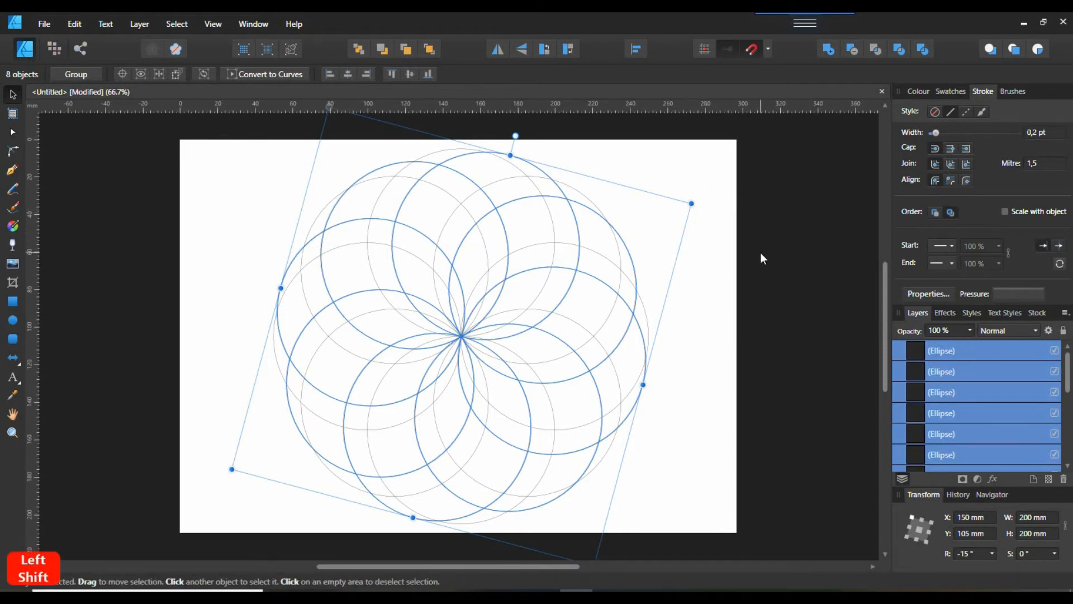
pyautogui.click(696, 327)
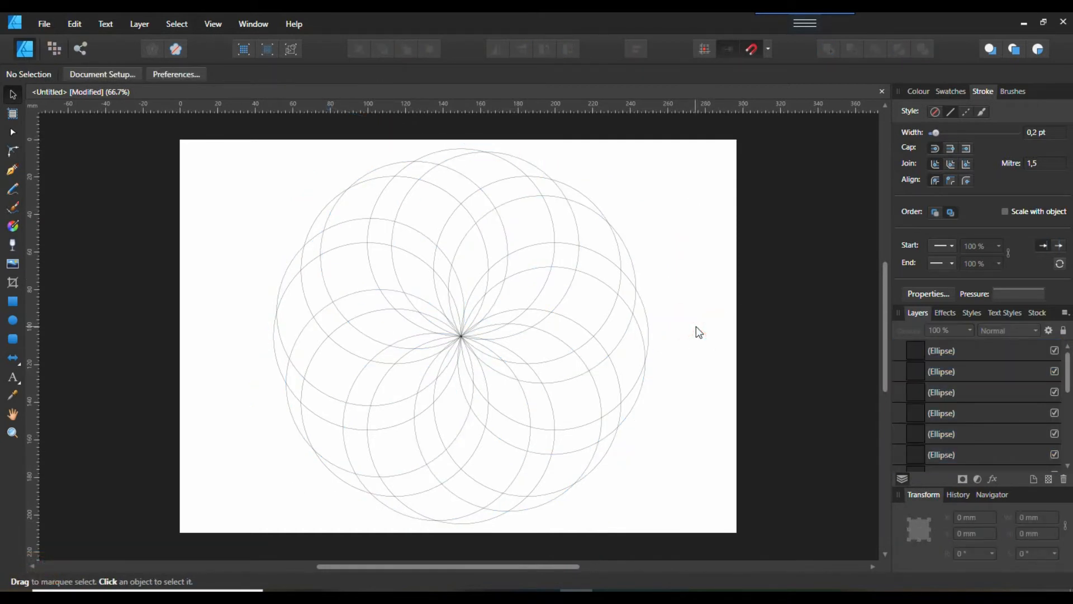
# Step: Paste another in-place copy of the eight circles, rotate it 30° clockwise about the common centre and deselect
pyautogui.hotkey('ctrl', 'z')
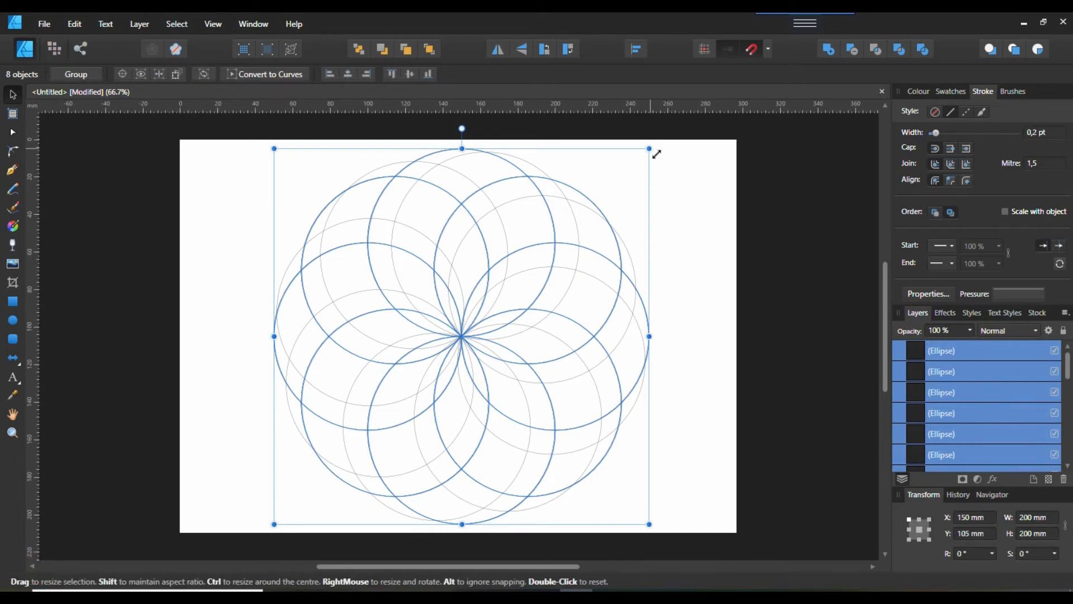
pyautogui.moveTo(663, 152); pyautogui.dragTo(709, 262)
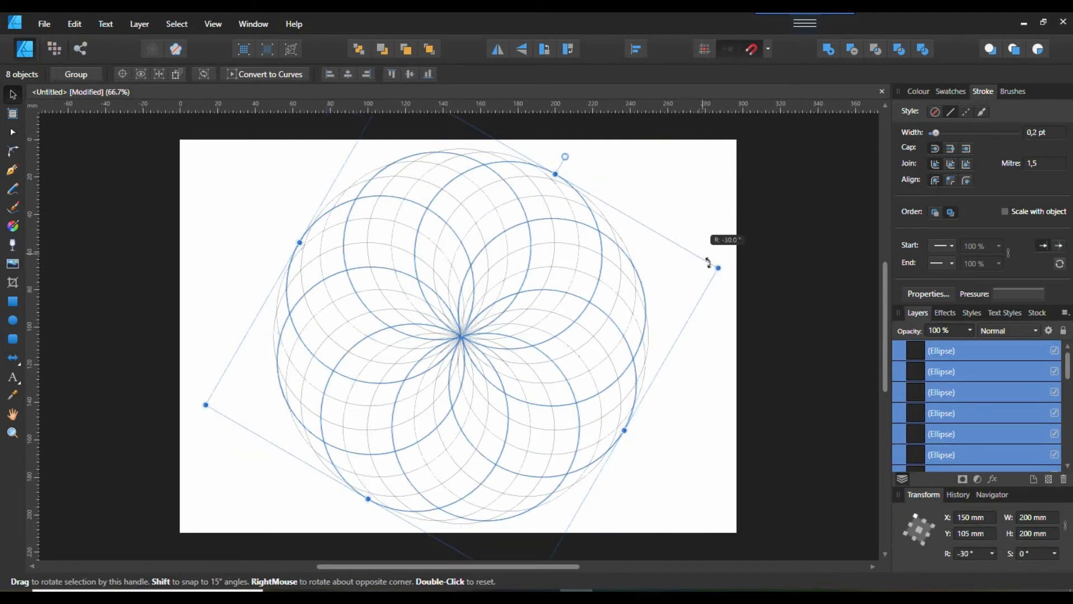
pyautogui.press('shift')
pyautogui.click(690, 371)
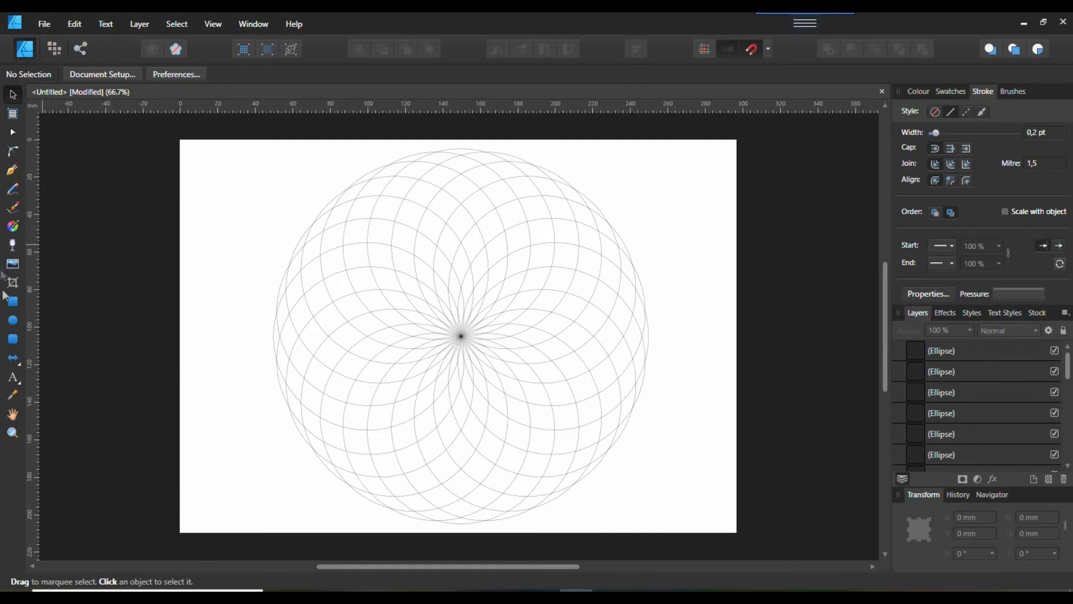
# Step: Draw a small circle about 26.9 mm in diameter in the blank area beside the radial pattern
pyautogui.click(13, 322)
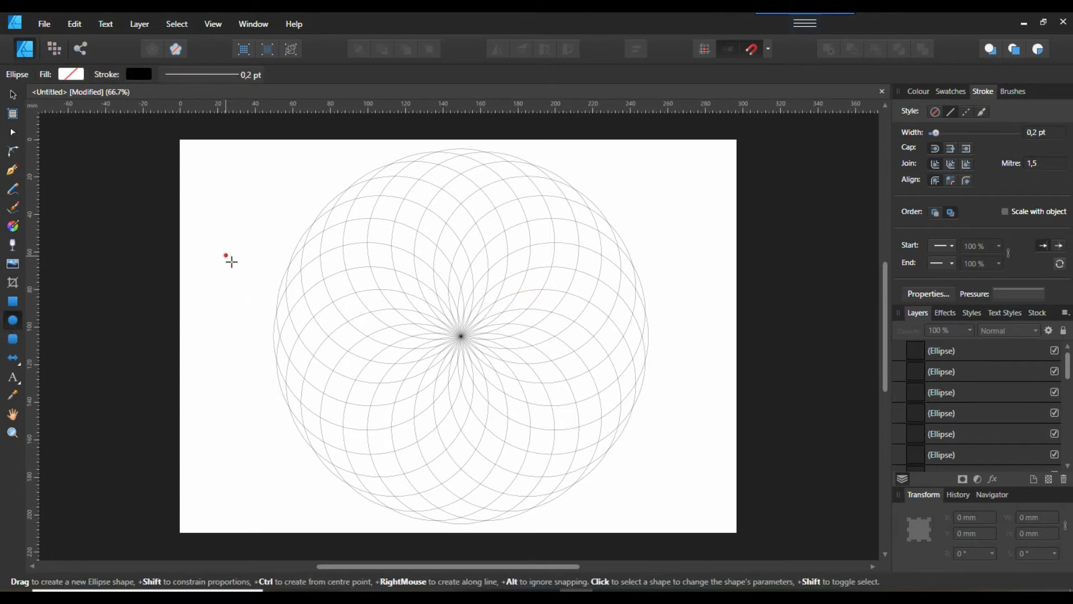
pyautogui.moveTo(227, 257); pyautogui.dragTo(245, 338)
pyautogui.press('shift')
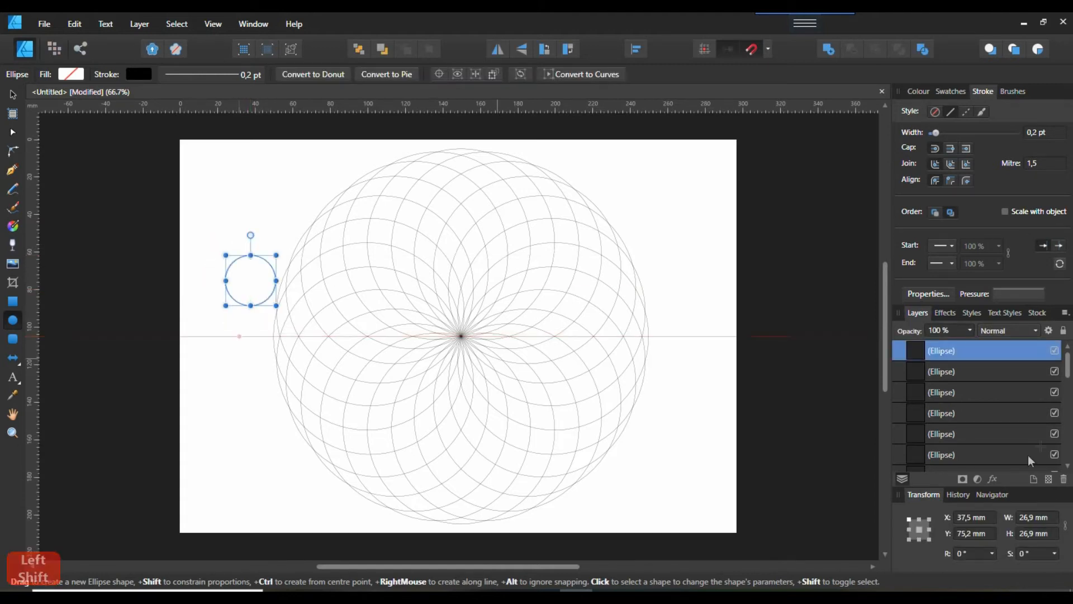
# Step: Position the small circle's centre at X 150 mm and Y 105 mm, on the pattern's centre
pyautogui.click(979, 520)
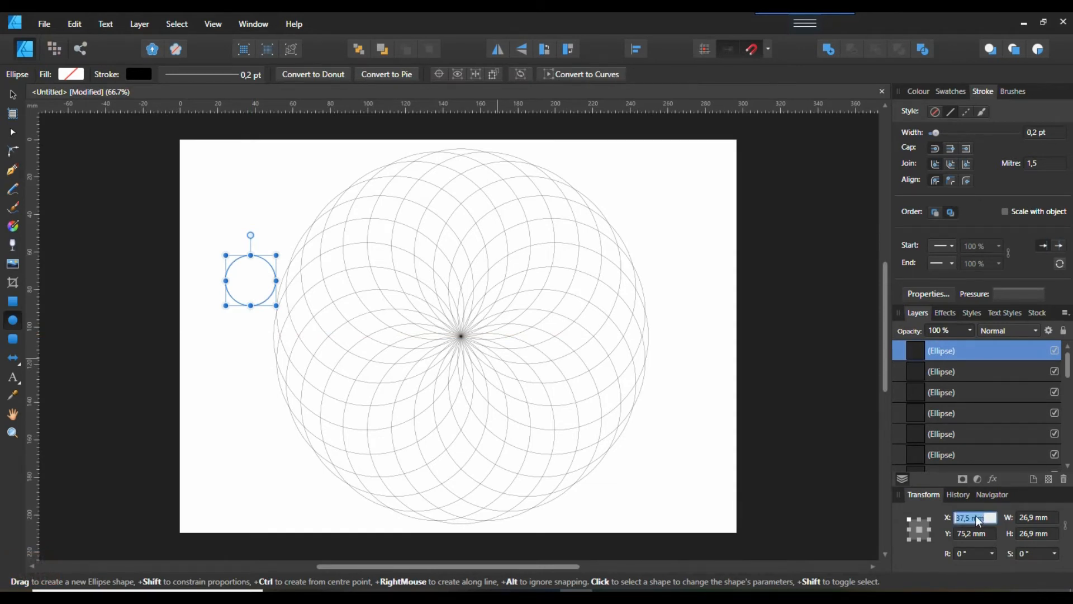
pyautogui.write('150')
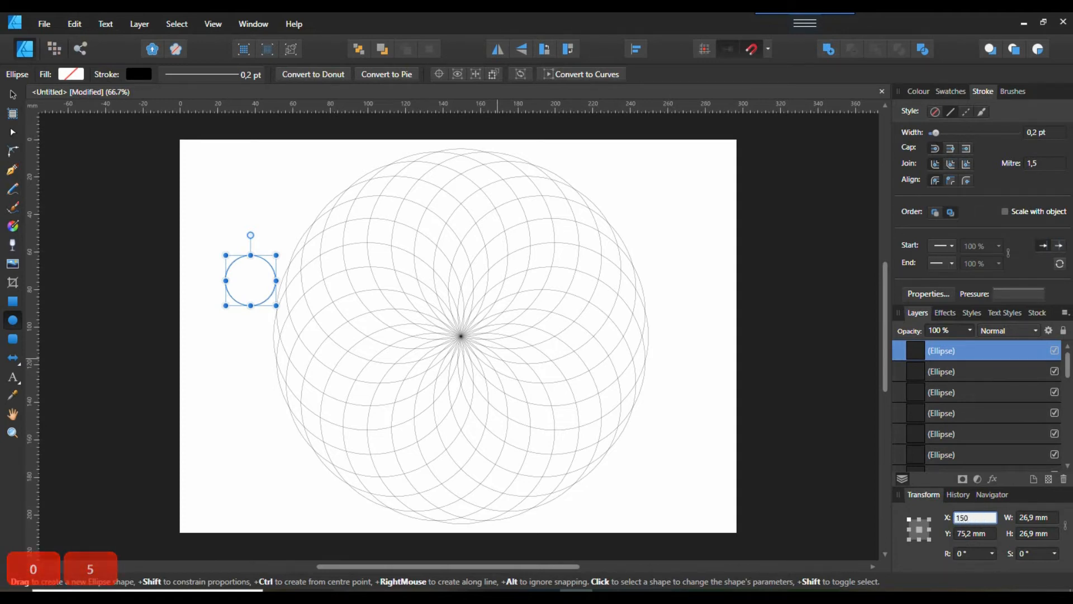
pyautogui.press('Return')
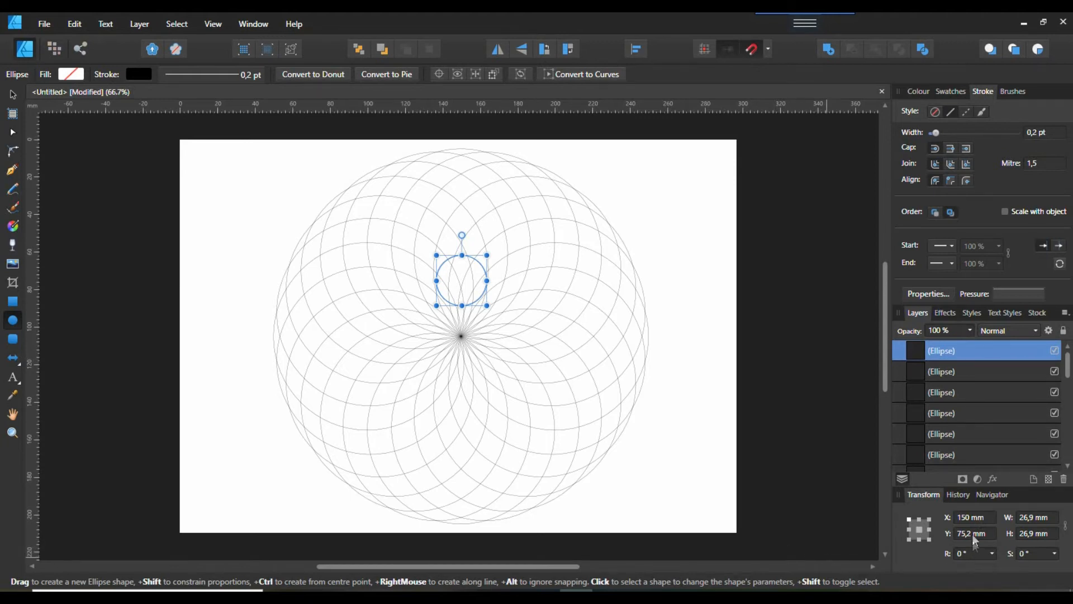
pyautogui.click(971, 531)
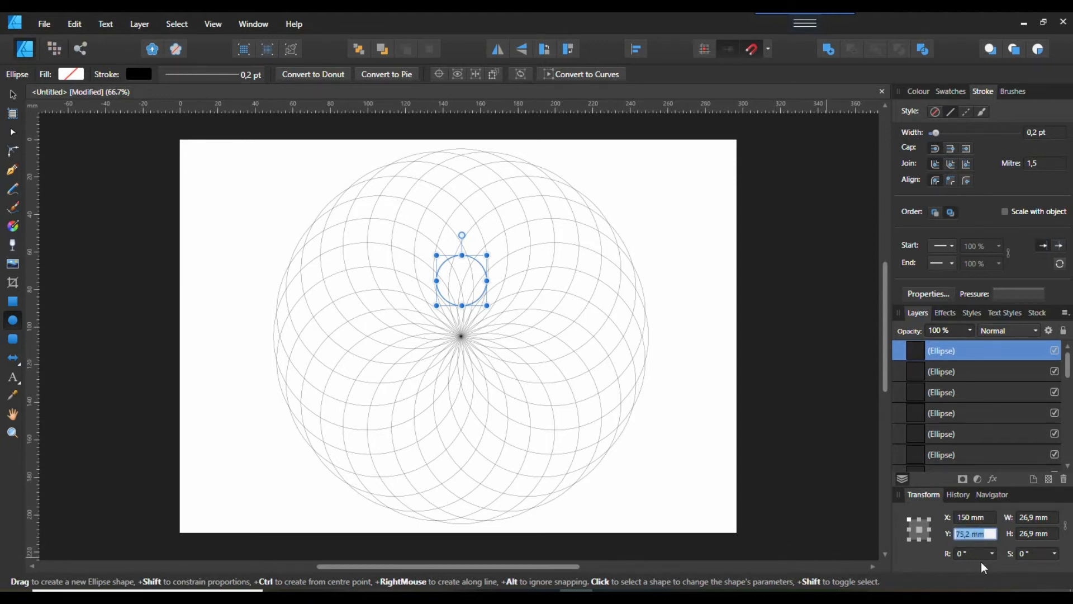
pyautogui.write('105')
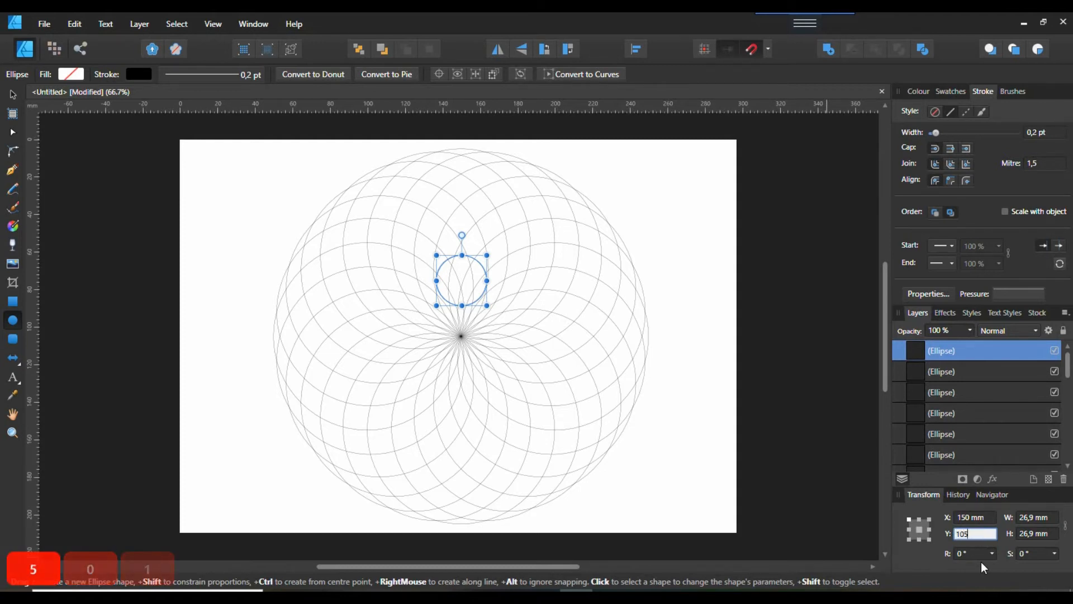
pyautogui.press('Return')
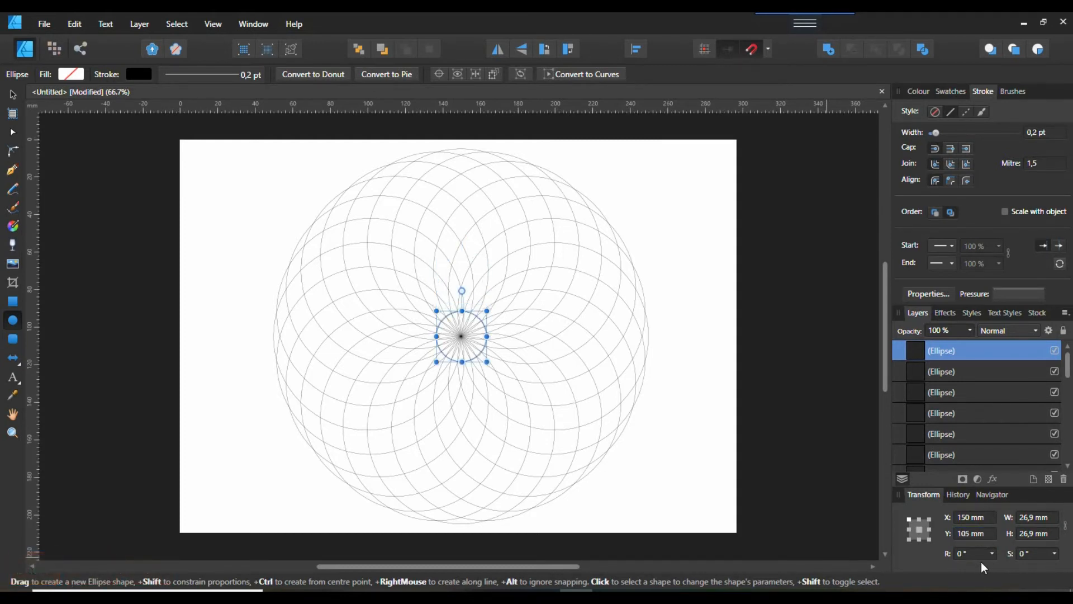
# Step: Enlarge the centred circle about its centre to 200 mm in diameter so it encloses the whole pattern
pyautogui.moveTo(503, 364); pyautogui.dragTo(505, 369)
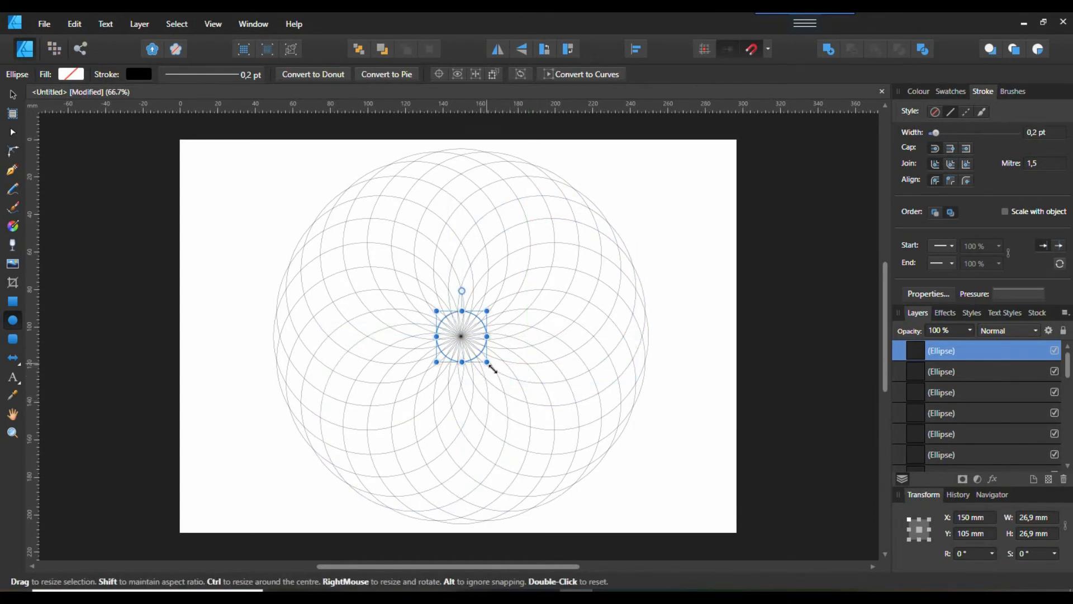
pyautogui.moveTo(488, 363); pyautogui.dragTo(652, 538)
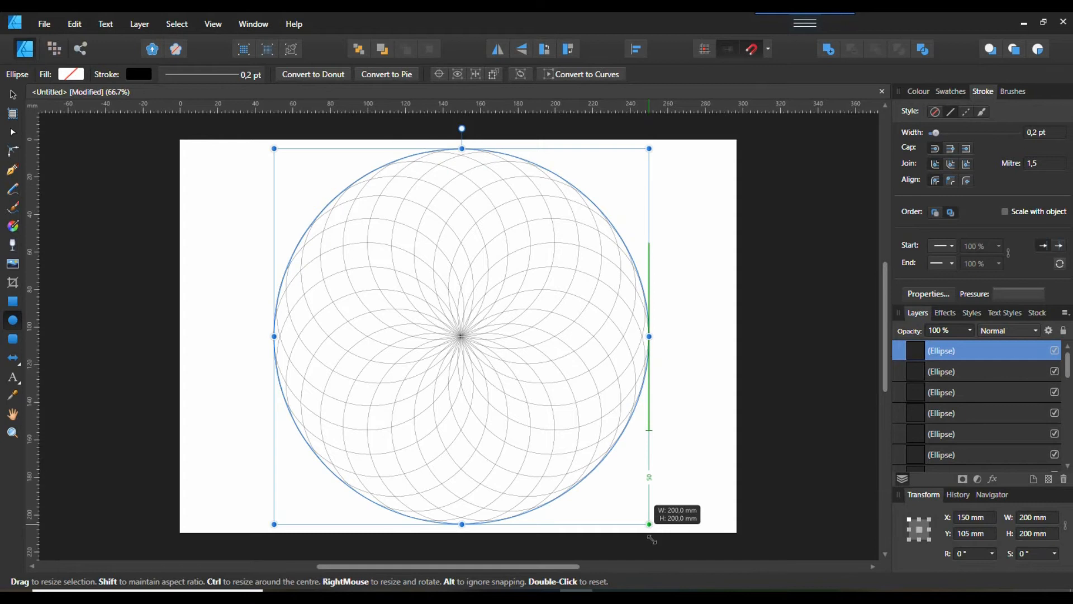
pyautogui.moveTo(652, 538); pyautogui.dragTo(652, 538)
pyautogui.press('ctrl')
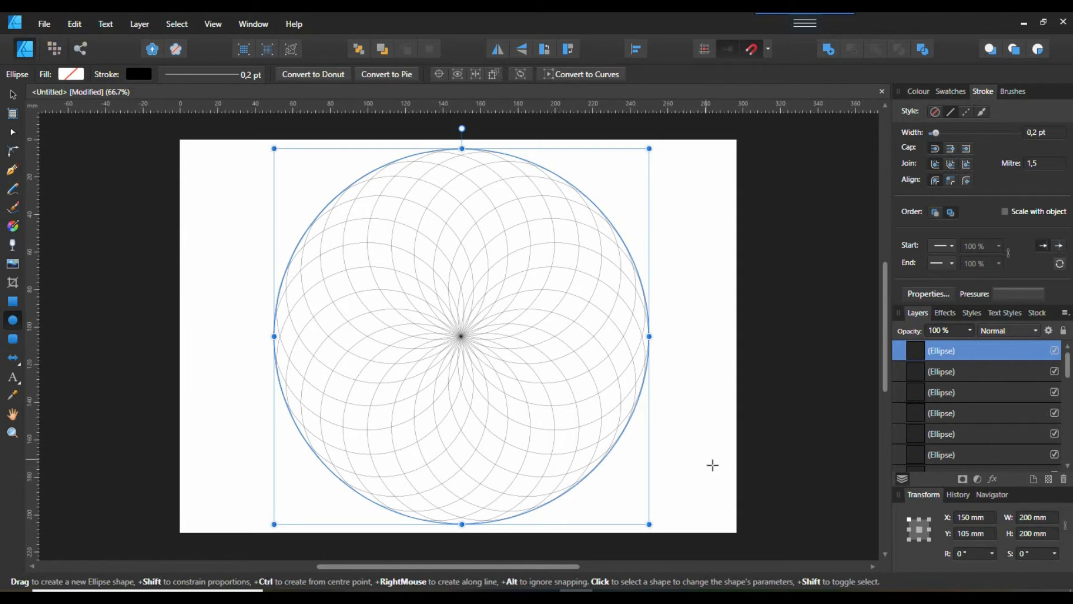
# Step: Duplicate the enclosing circle in place and shrink the copy about its centre to about 193.6 mm, through the outermost intersections
pyautogui.hotkey('ctrl', 'v')
pyautogui.scroll(3, 629, 502)
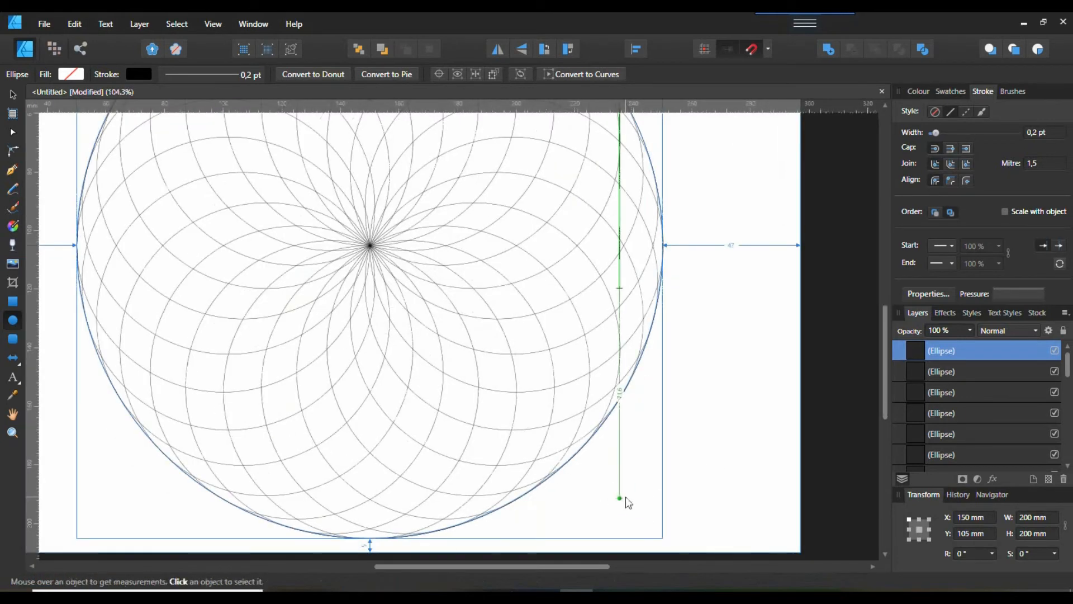
pyautogui.press('ctrl')
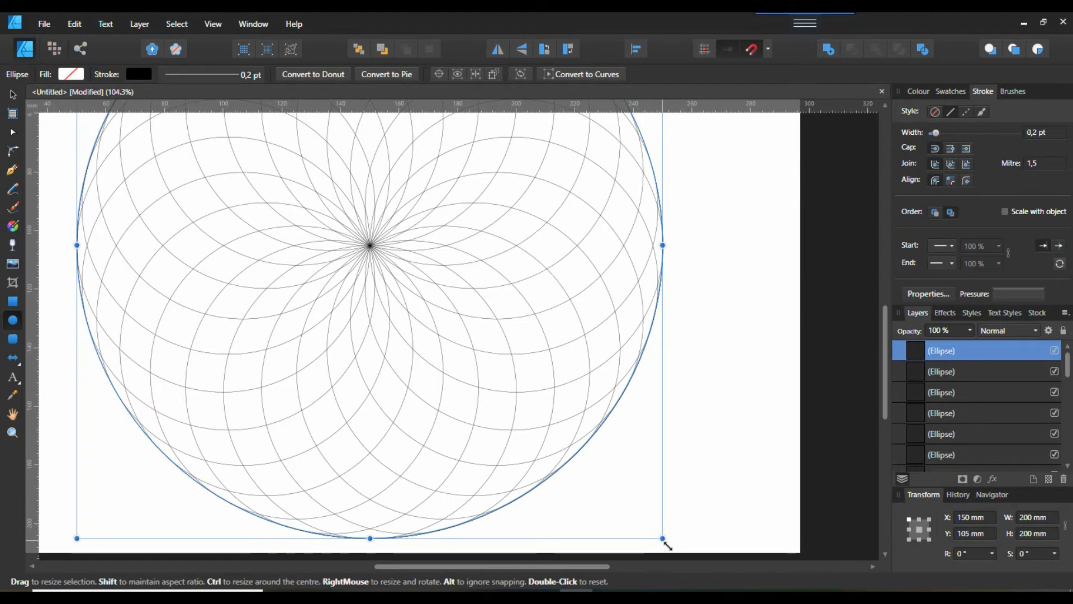
pyautogui.moveTo(663, 538)
pyautogui.mouseDown()
pyautogui.moveTo(656, 528)
pyautogui.moveTo(665, 530)
pyautogui.mouseUp()
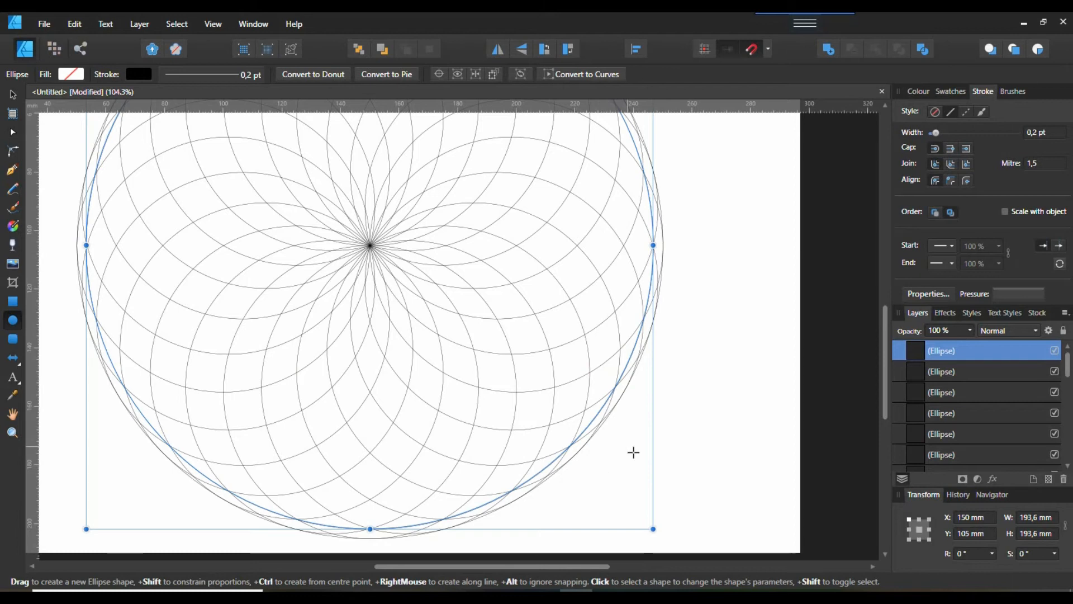
# Step: Duplicate the 193.6 mm circle in place and shrink the copy about its centre to about 185.1 mm
pyautogui.press('c')
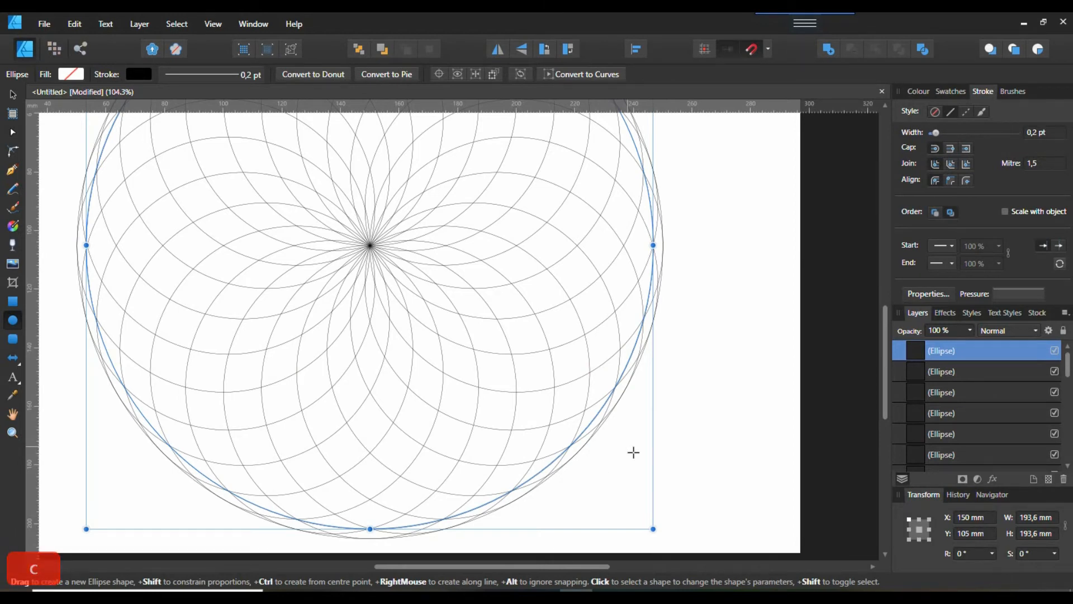
pyautogui.press('v')
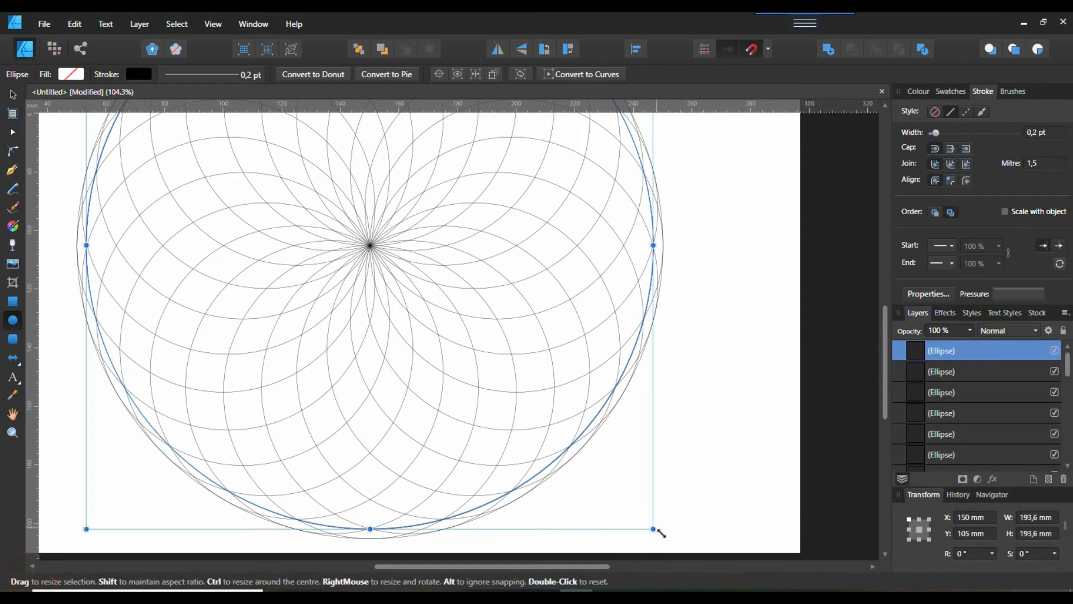
pyautogui.moveTo(657, 535); pyautogui.dragTo(638, 524)
pyautogui.press('ctrl')
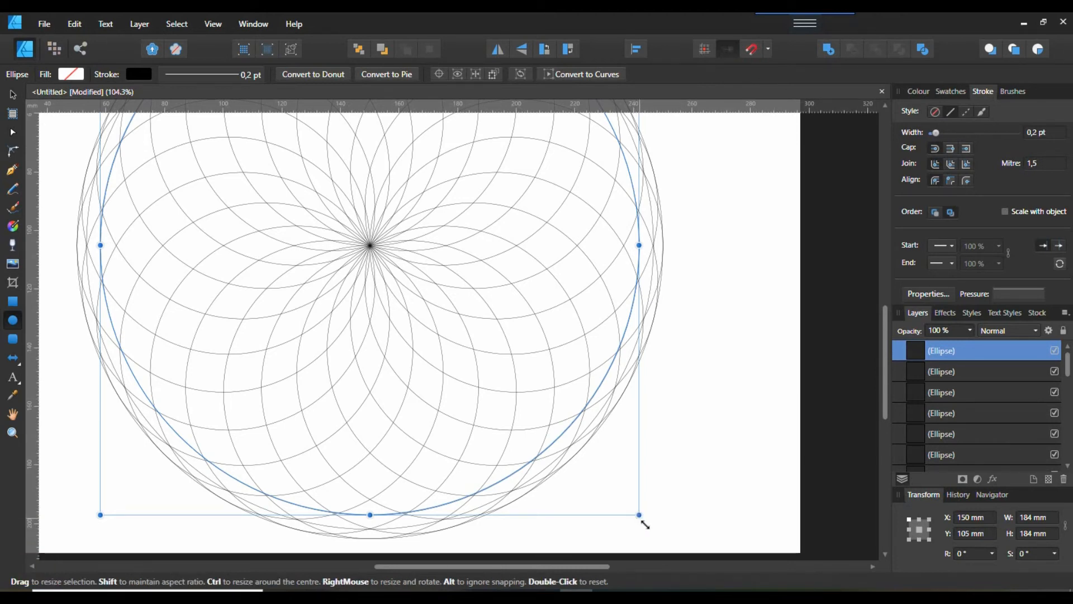
pyautogui.moveTo(646, 526); pyautogui.dragTo(646, 526)
pyautogui.press('ctrl')
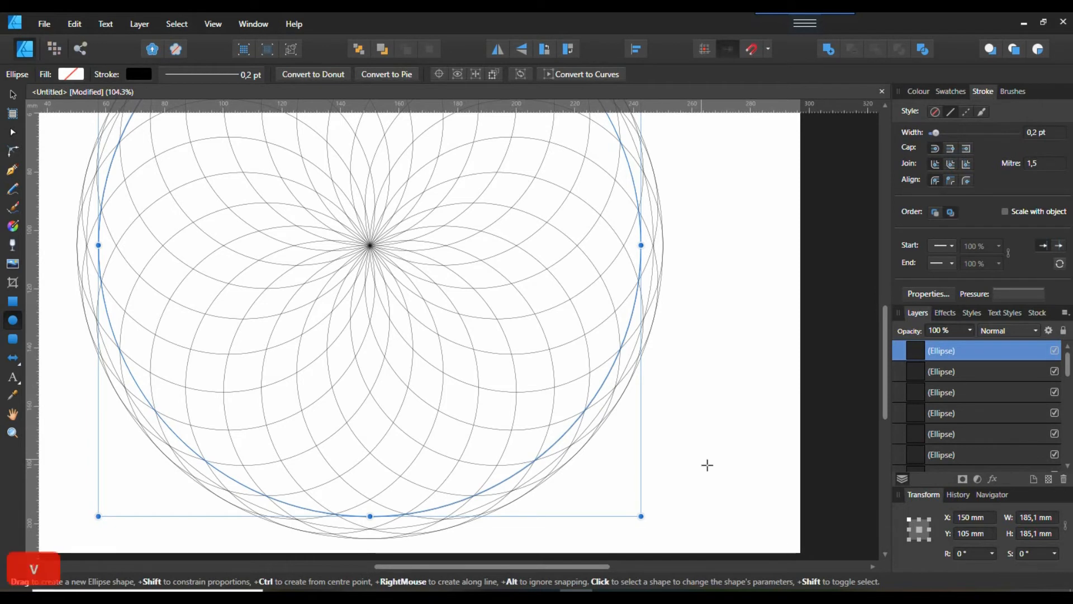
# Step: Paste two more copies of the 193.6 mm circle and shrink them about the centre to about 174.1 mm and 159.5 mm
pyautogui.hotkey('ctrl', 'v')
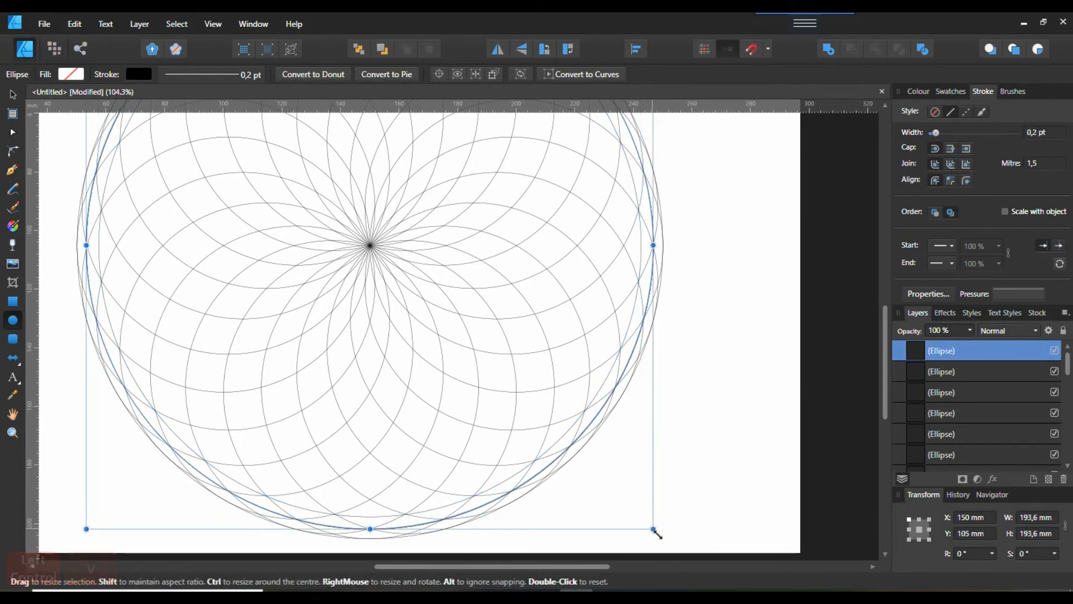
pyautogui.moveTo(655, 529); pyautogui.dragTo(638, 498)
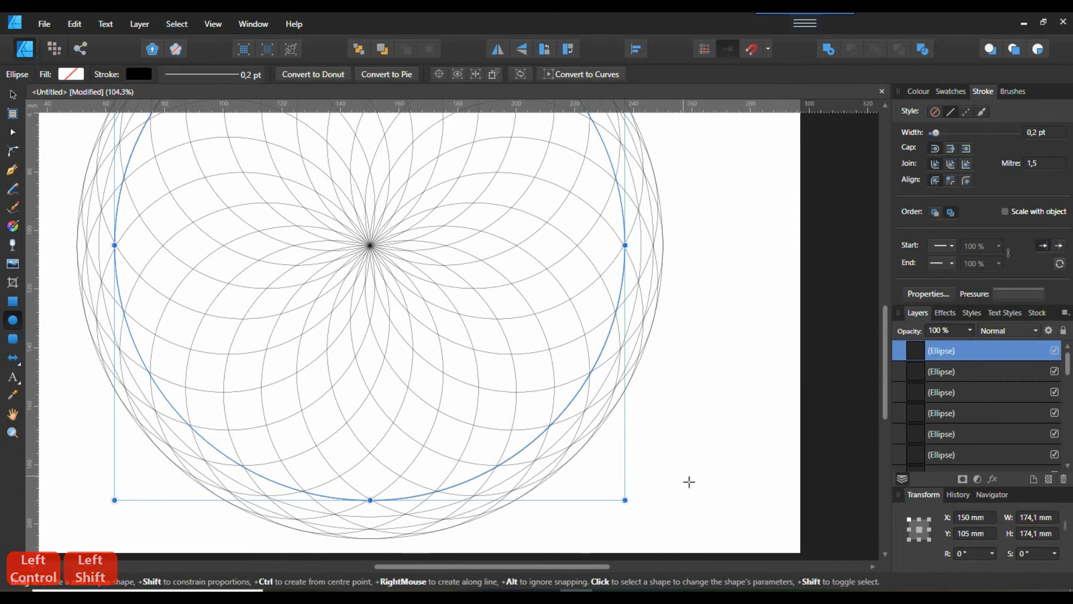
pyautogui.hotkey('ctrl', 'z')
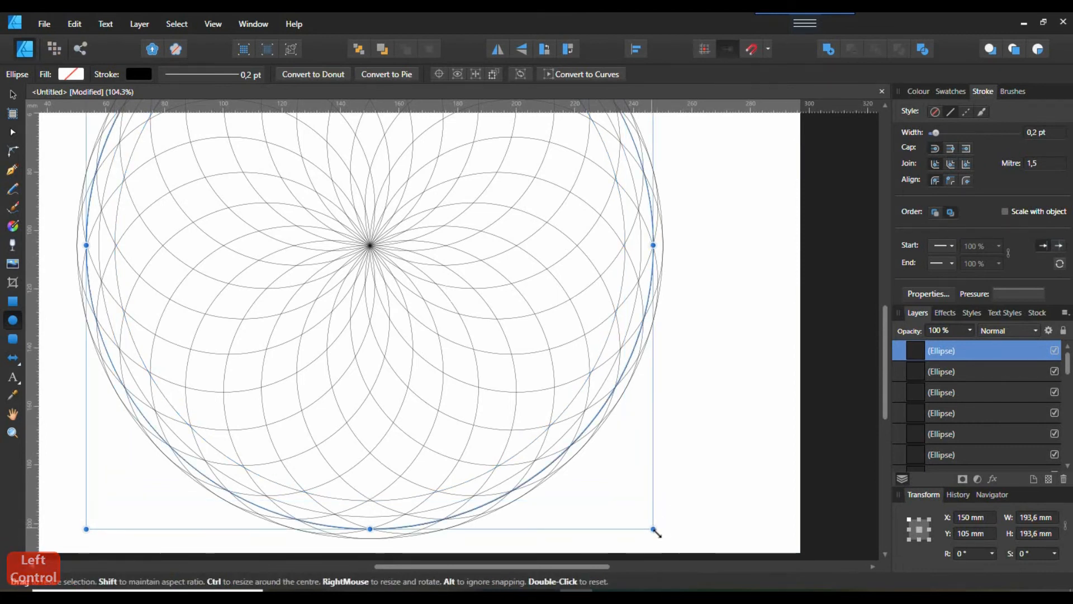
pyautogui.moveTo(655, 532); pyautogui.dragTo(607, 481)
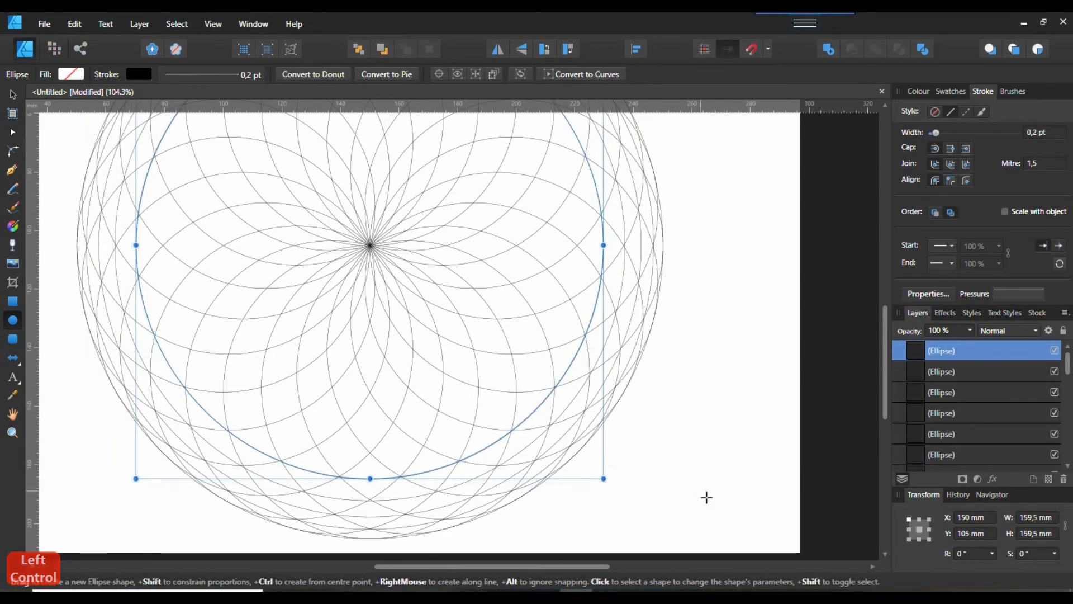
# Step: Paste another copy of the 193.6 mm circle and shrink it about its centre to about 142.1 mm
pyautogui.hotkey('ctrl', 'z')
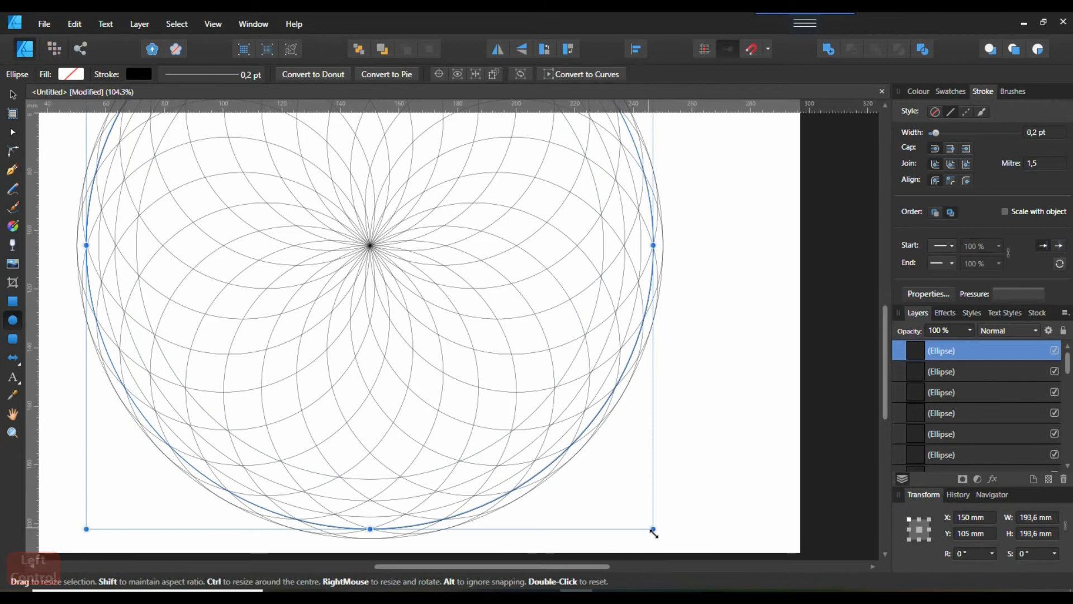
pyautogui.moveTo(653, 529); pyautogui.dragTo(579, 456)
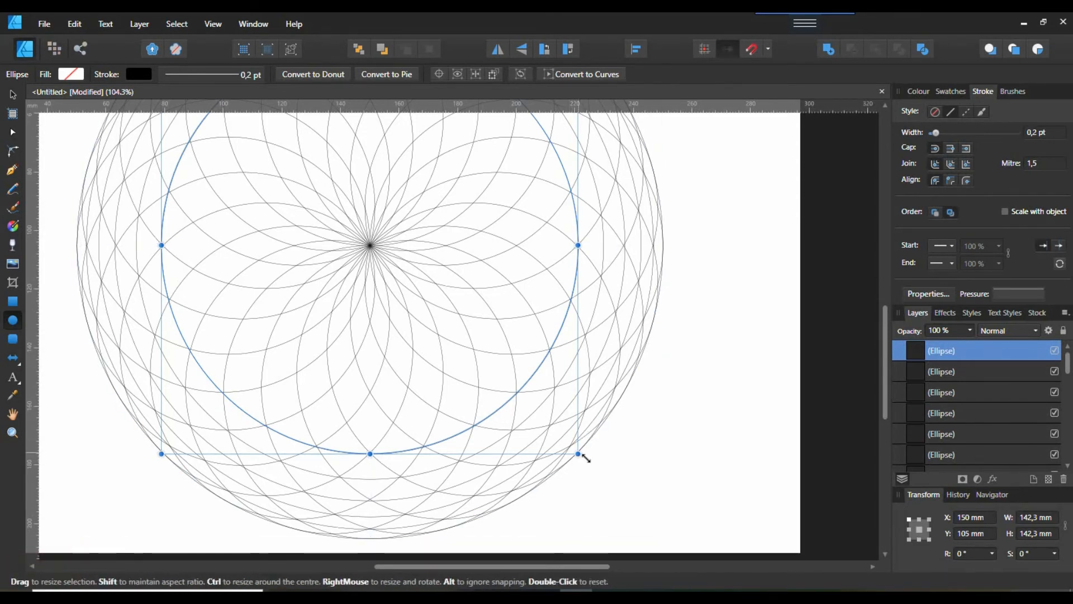
pyautogui.moveTo(585, 463); pyautogui.dragTo(580, 458)
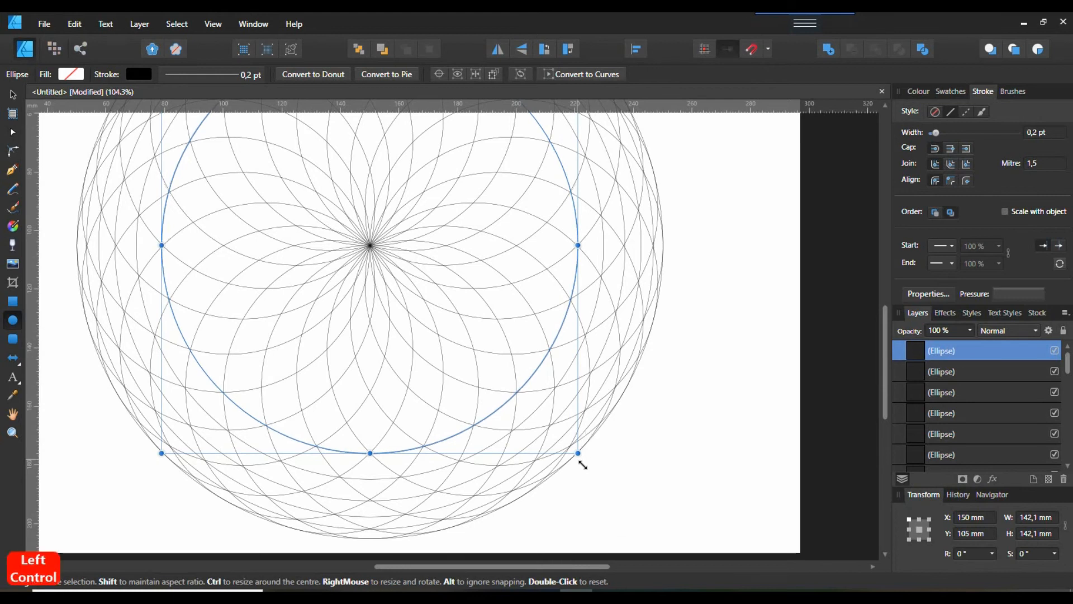
# Step: Paste two more copies of the 193.6 mm circle and shrink them about the centre to the next two inner rings of intersections
pyautogui.press('ctrl')
pyautogui.hotkey('ctrl', 'v')
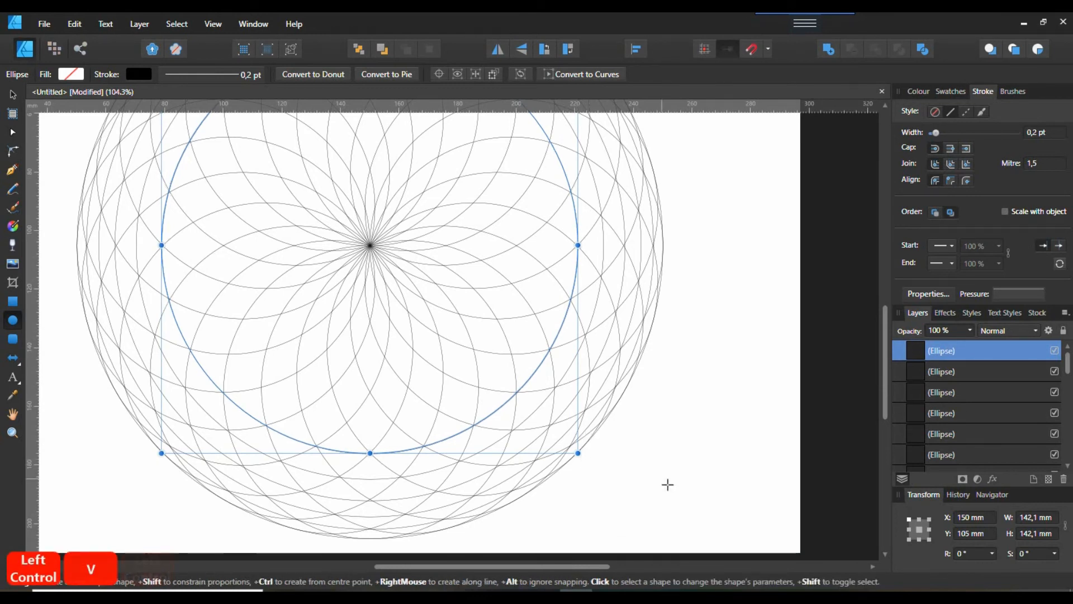
pyautogui.moveTo(653, 529); pyautogui.dragTo(505, 416)
pyautogui.press('ctrl')
pyautogui.hotkey('ctrl', 'v')
pyautogui.moveTo(623, 434); pyautogui.dragTo(640, 450)
# Step: Paste another copy of the 193.6 mm circle and shrink it about its centre to about 77 mm
pyautogui.press('v')
pyautogui.moveTo(652, 528); pyautogui.dragTo(590, 485)
pyautogui.moveTo(468, 380)
pyautogui.mouseDown()
pyautogui.moveTo(460, 372)
pyautogui.moveTo(460, 386)
pyautogui.mouseUp()
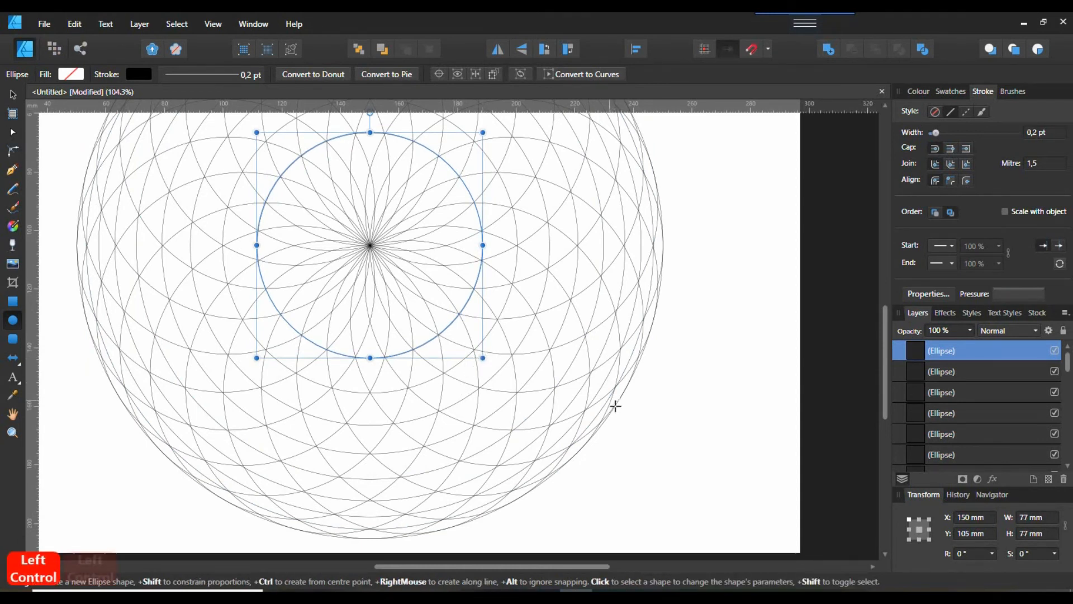
# Step: Paste a final copy of the 193.6 mm circle, shrink it about its centre to about 51.2 mm, and deselect it
pyautogui.hotkey('ctrl', 'z')
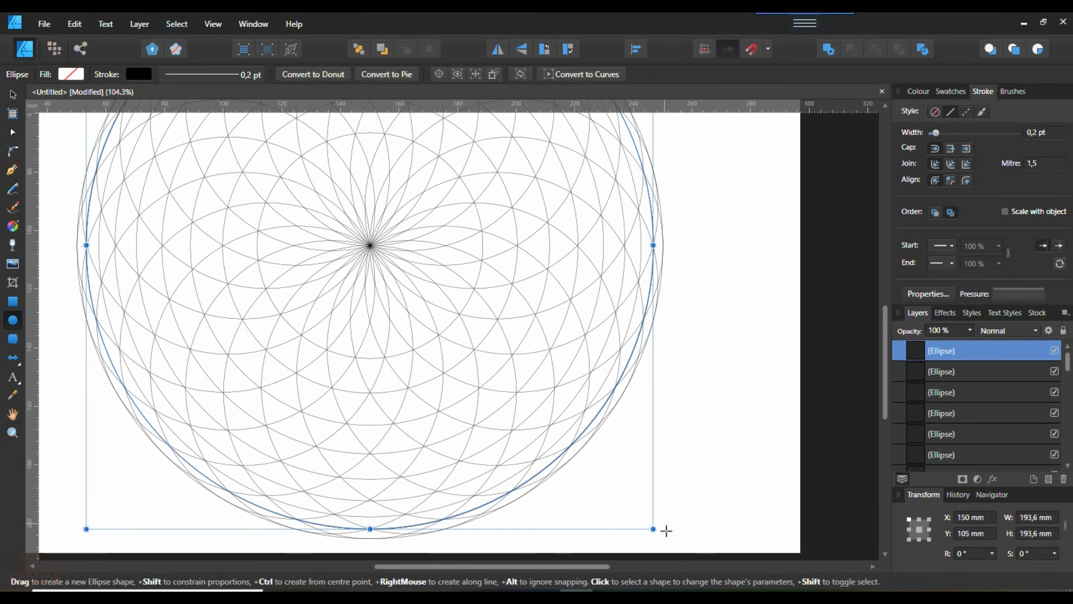
pyautogui.moveTo(654, 529); pyautogui.dragTo(436, 335)
pyautogui.press('ctrl')
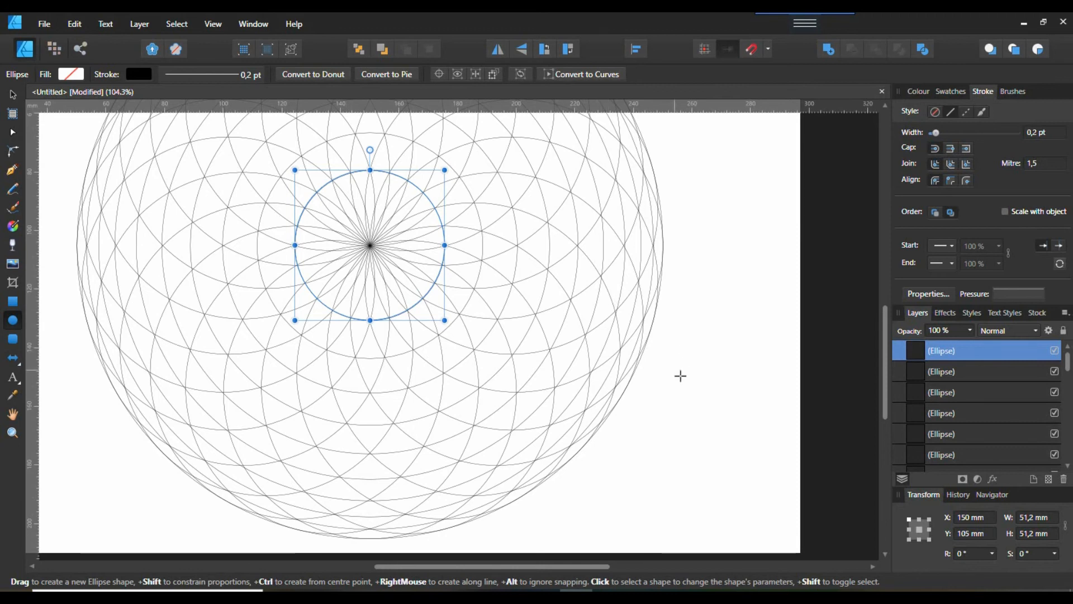
pyautogui.click(13, 97)
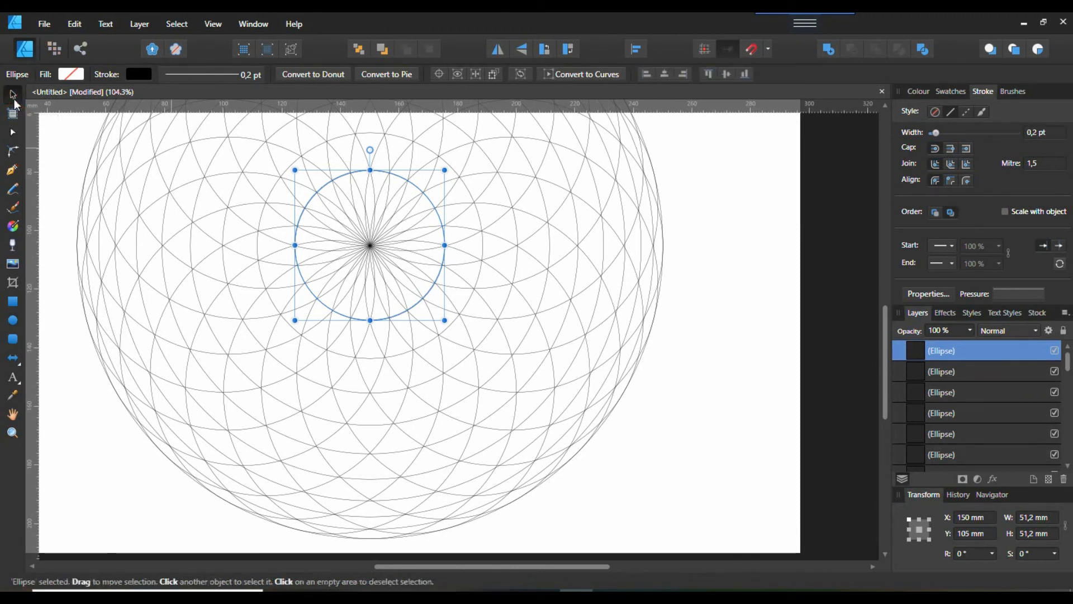
pyautogui.click(91, 406)
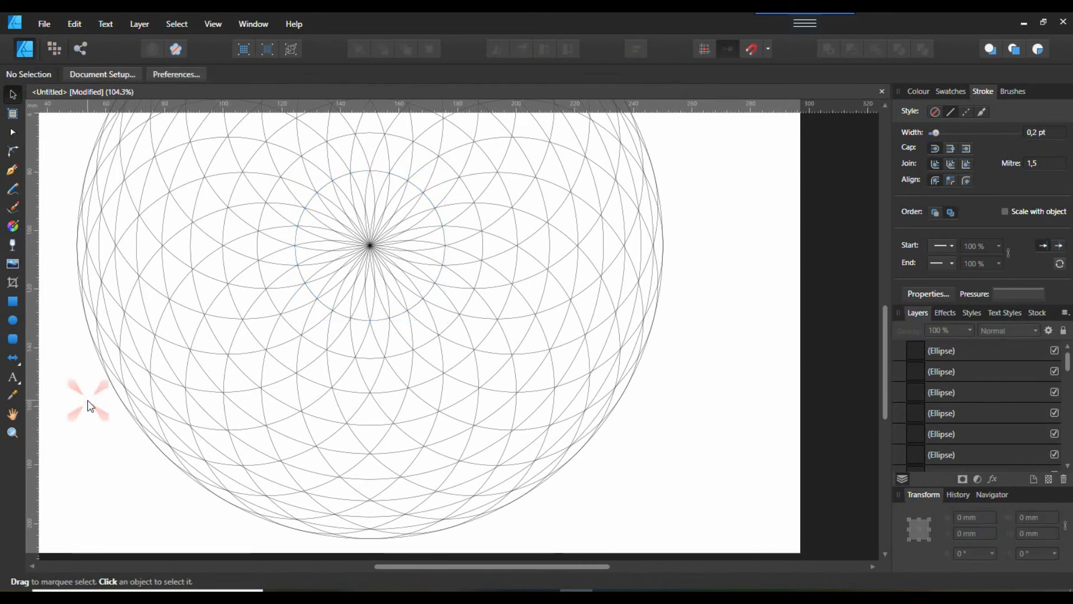
# Step: Select all the circles on the page and fill them with a muted brownish red (H 0, S 32, L 41)
pyautogui.hotkey('ctrl', '0')
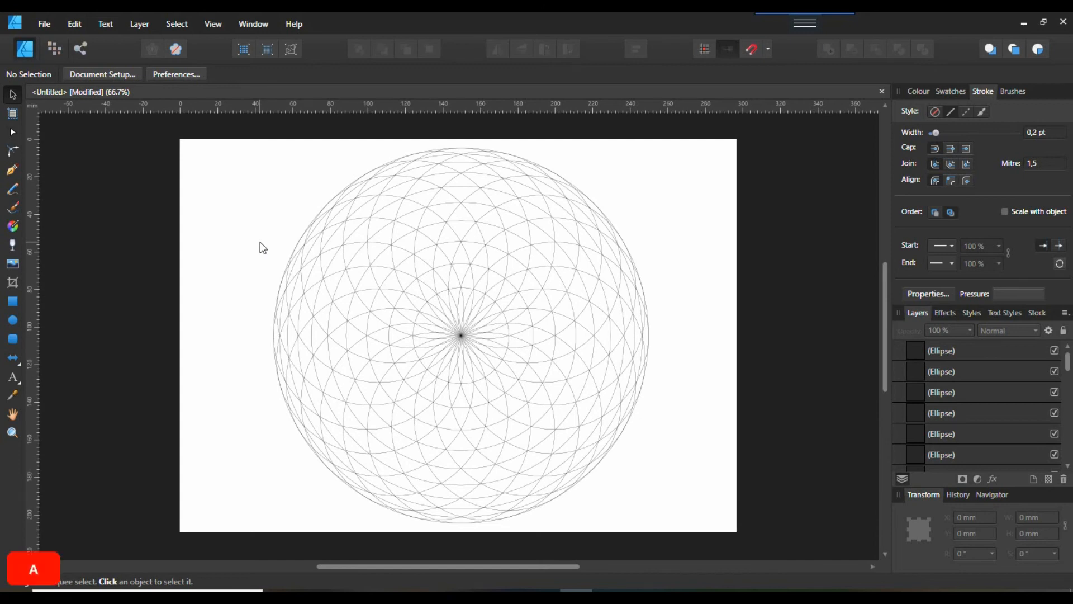
pyautogui.hotkey('ctrl', 'a')
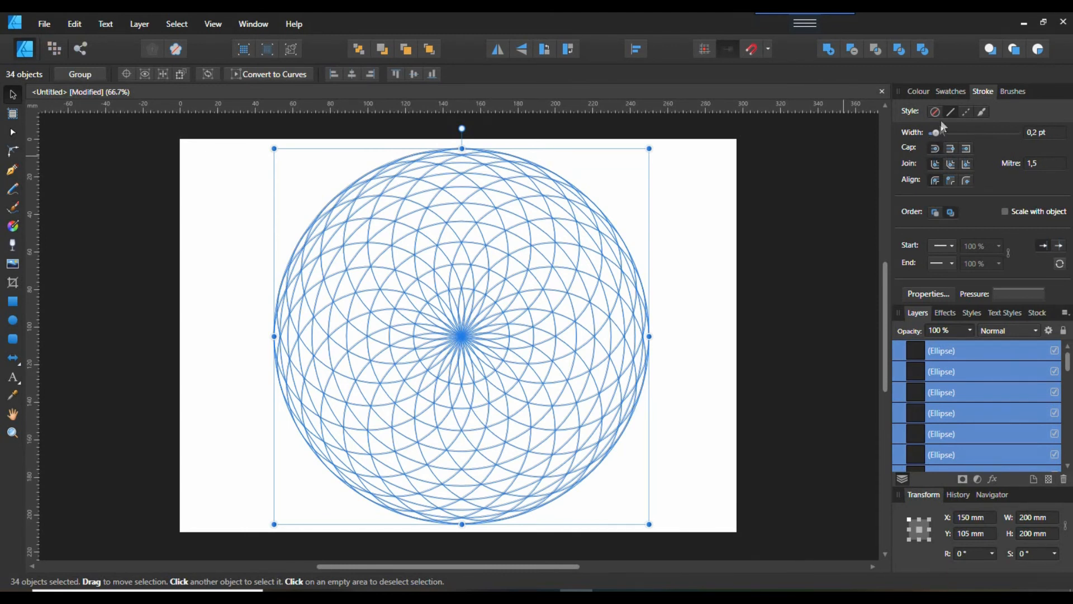
pyautogui.click(927, 95)
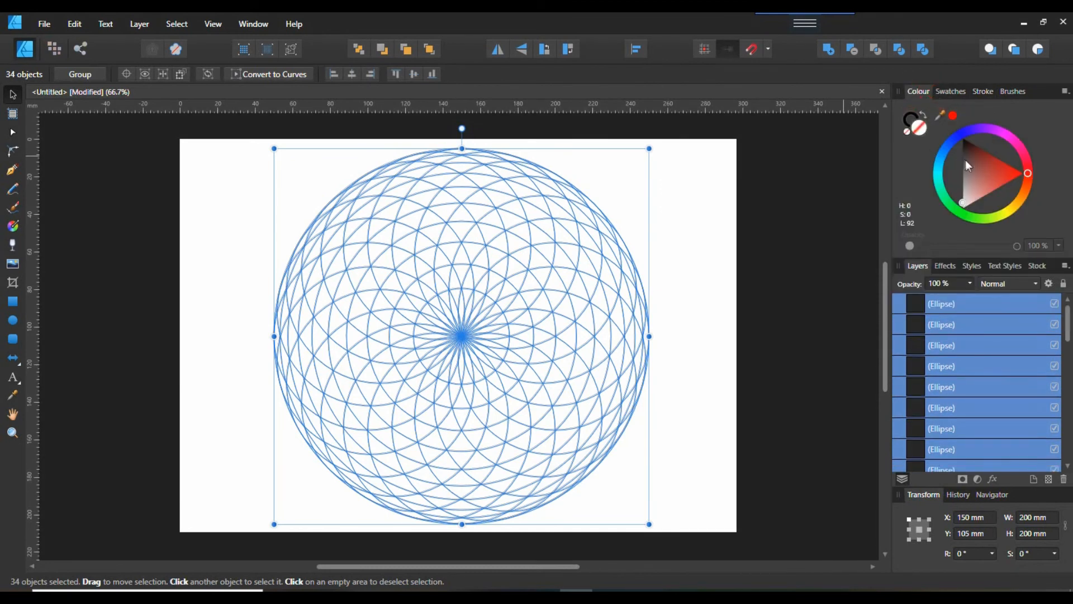
pyautogui.click(982, 168)
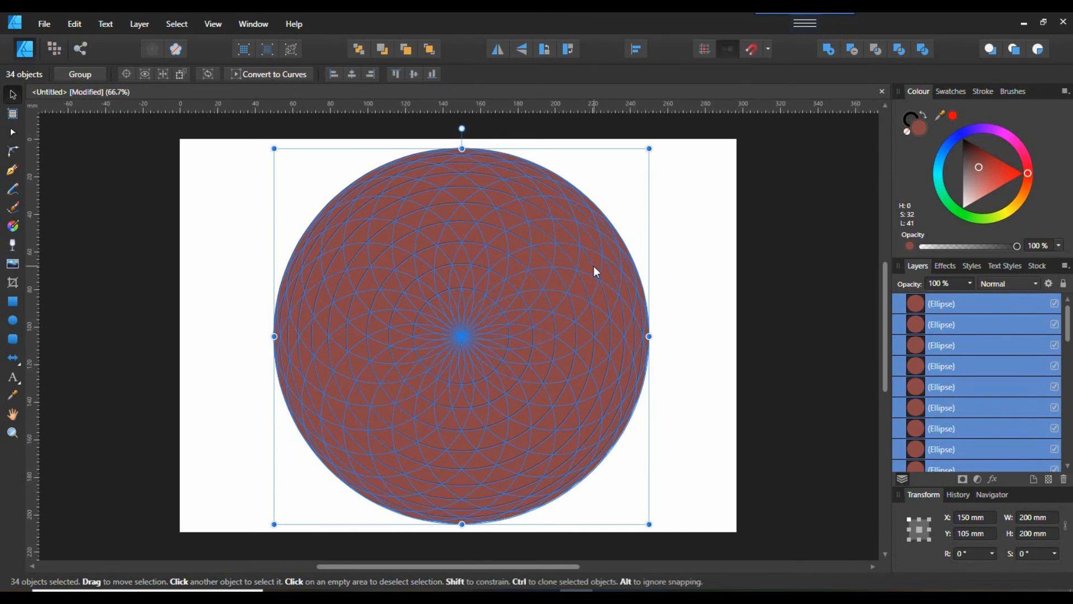
# Step: Combine all the selected circles with the Xor geometry operation and deselect the result
pyautogui.rightClick(545, 246)
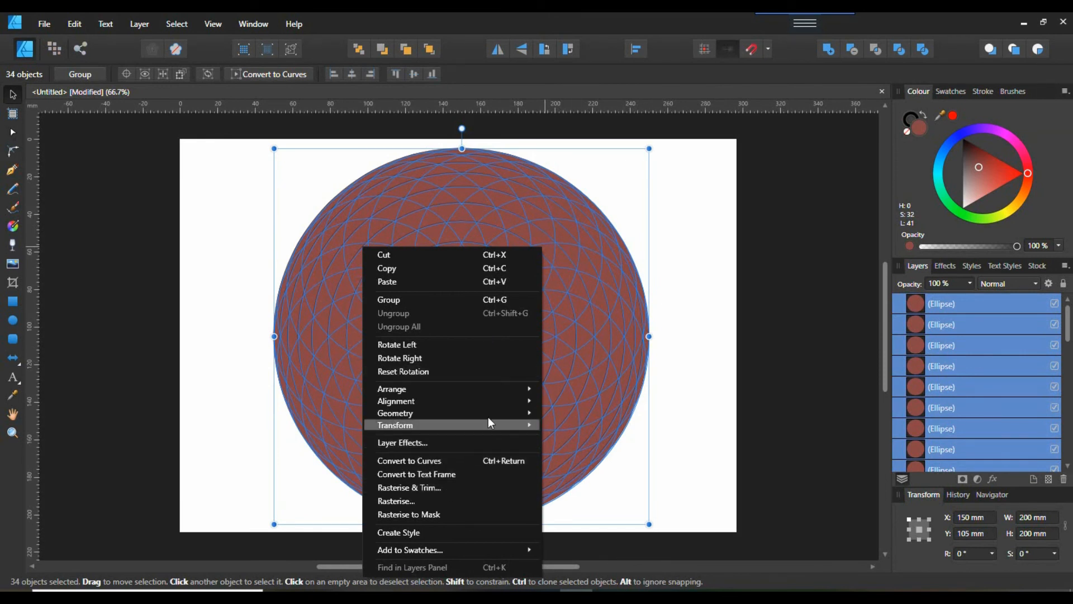
pyautogui.moveTo(488, 414)
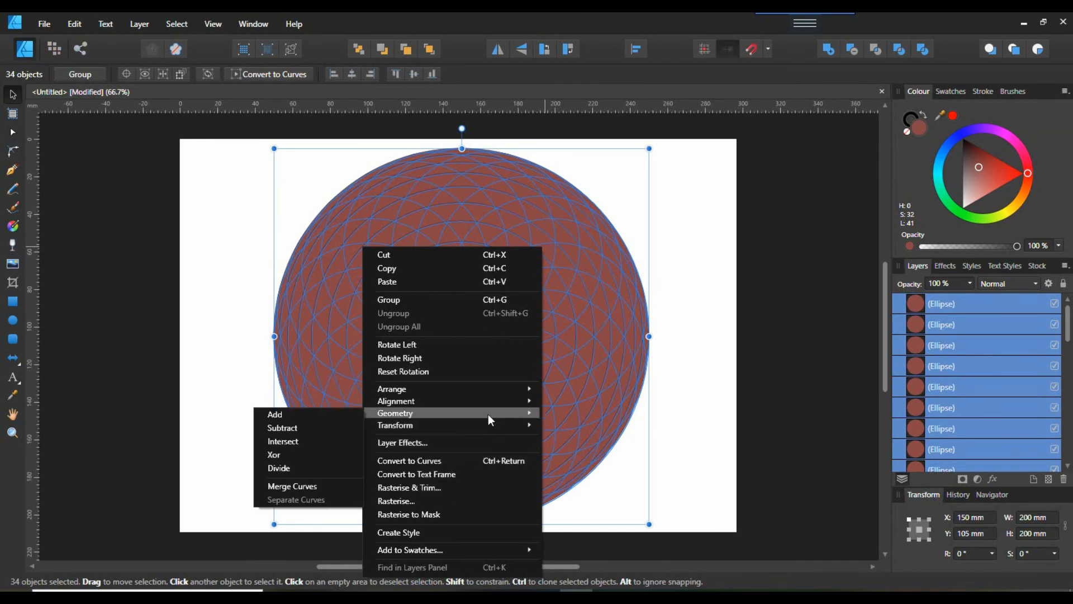
pyautogui.click(278, 454)
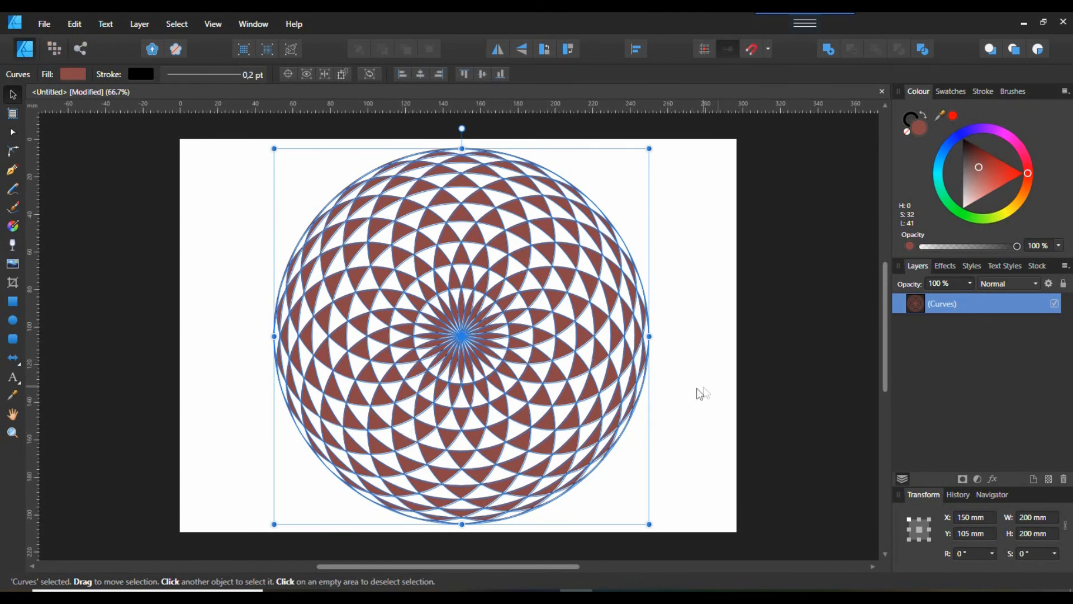
pyautogui.click(683, 393)
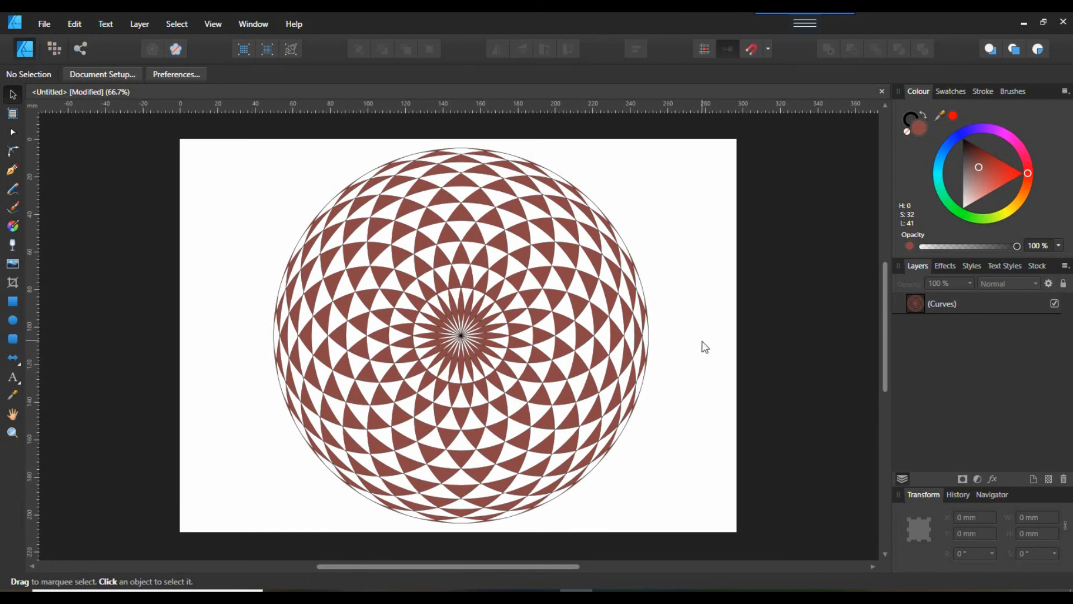
# Step: Apply the "Metal Wh..." style from the Default styles to the combined curves and deselect them
pyautogui.click(595, 358)
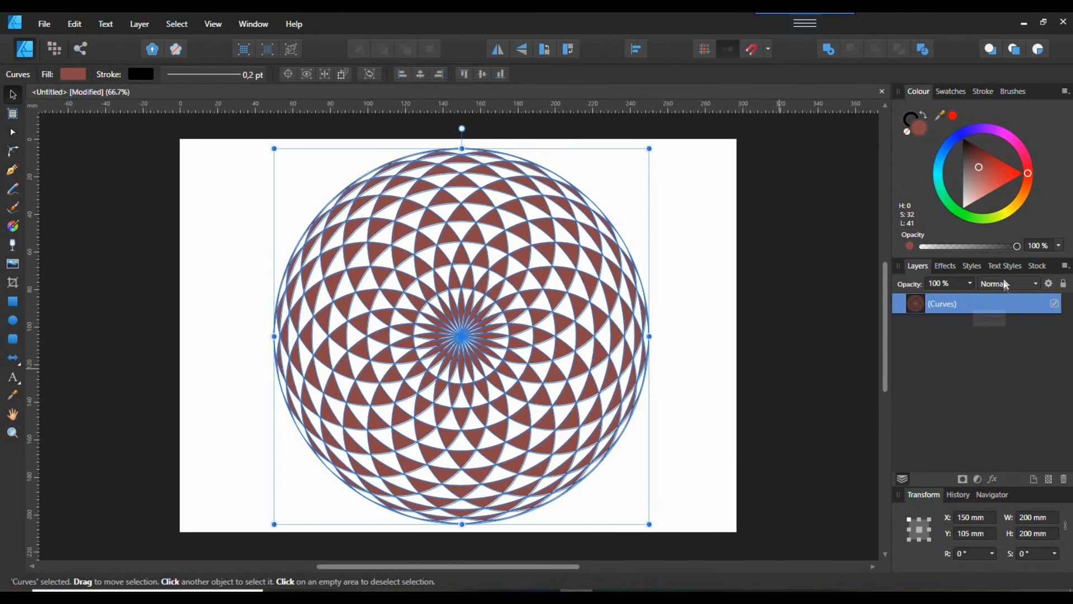
pyautogui.click(970, 272)
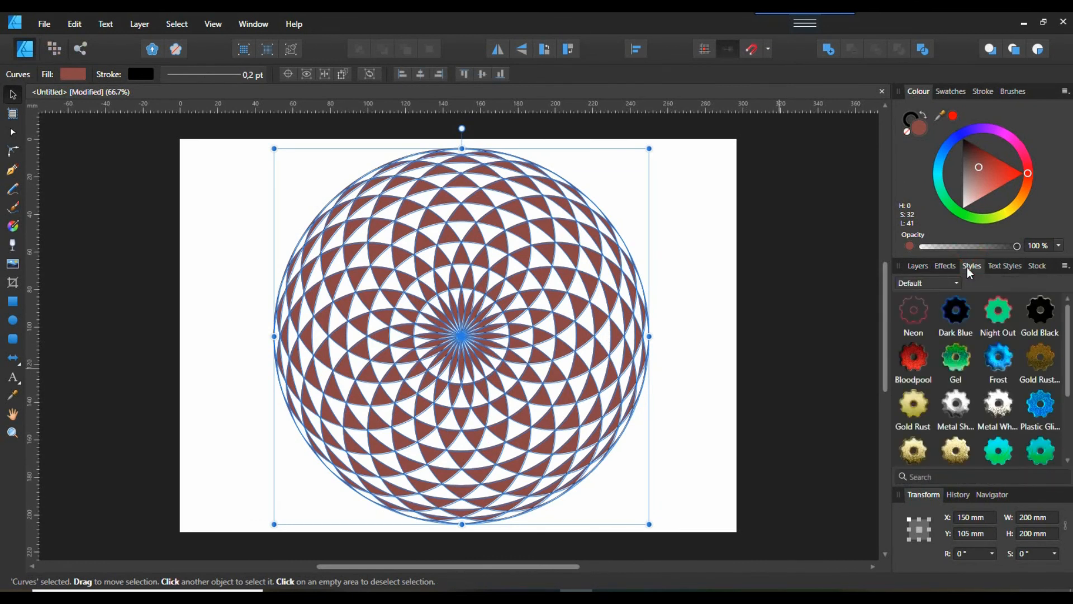
pyautogui.click(1000, 408)
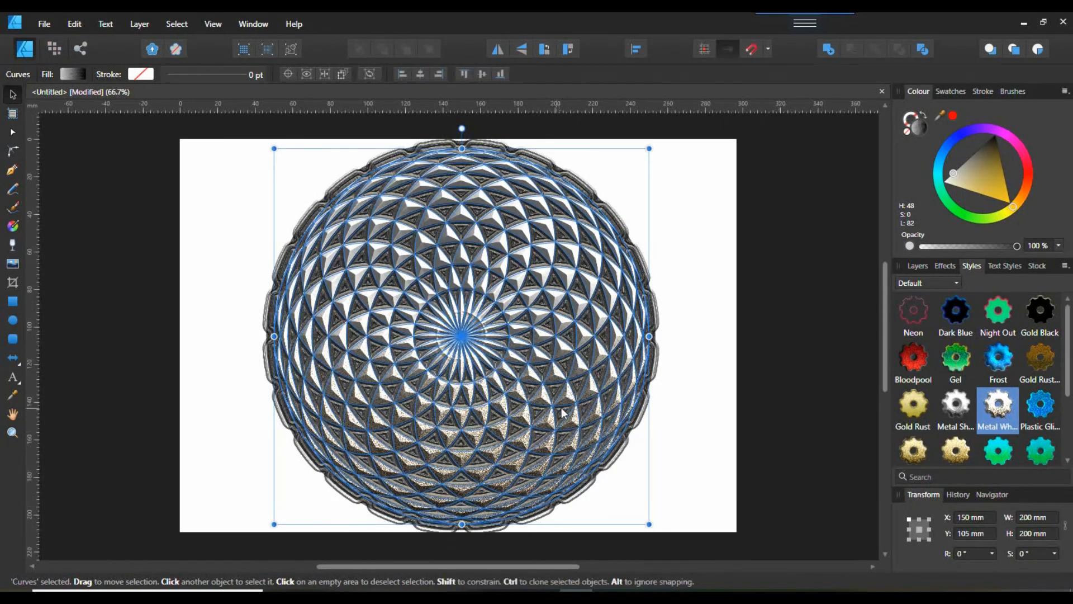
pyautogui.click(676, 422)
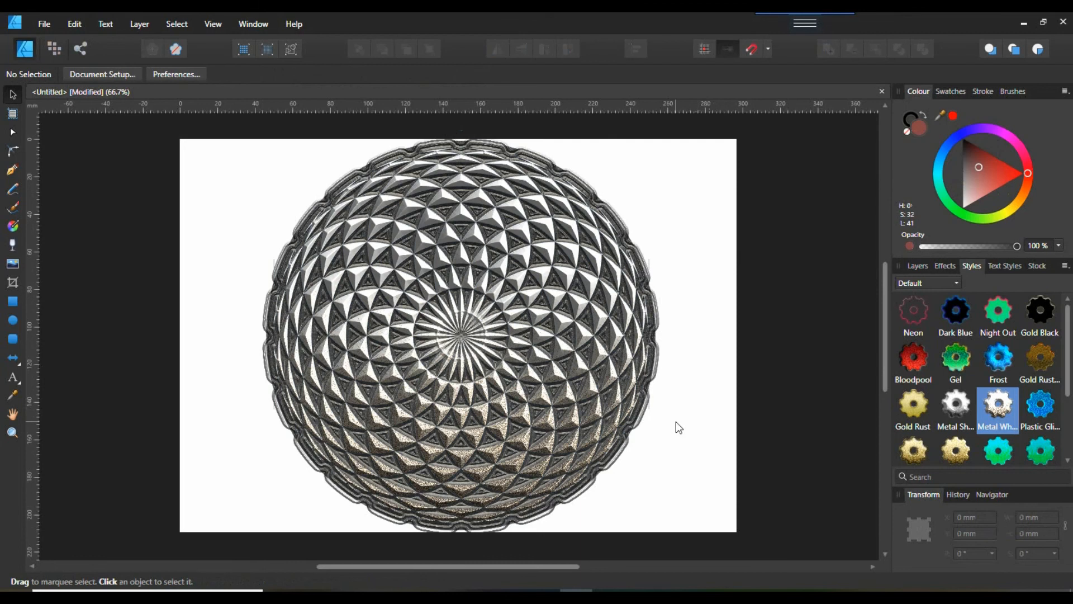
# Step: Shrink the metal-styled pattern about its centre to about 185.3 mm so it fits inside the page, and deselect it
pyautogui.click(582, 431)
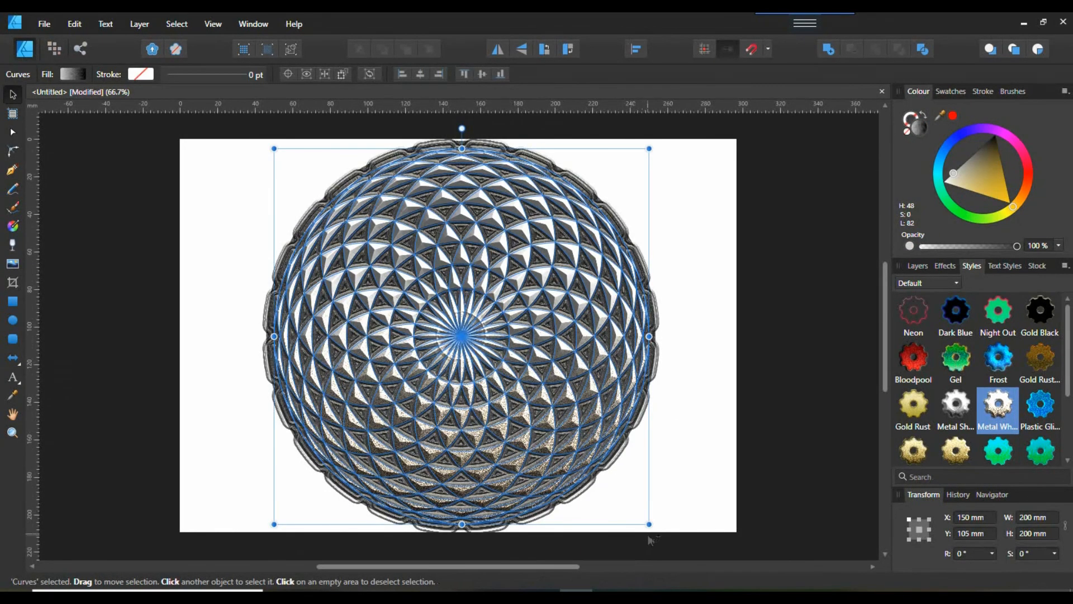
pyautogui.moveTo(649, 524); pyautogui.dragTo(636, 510)
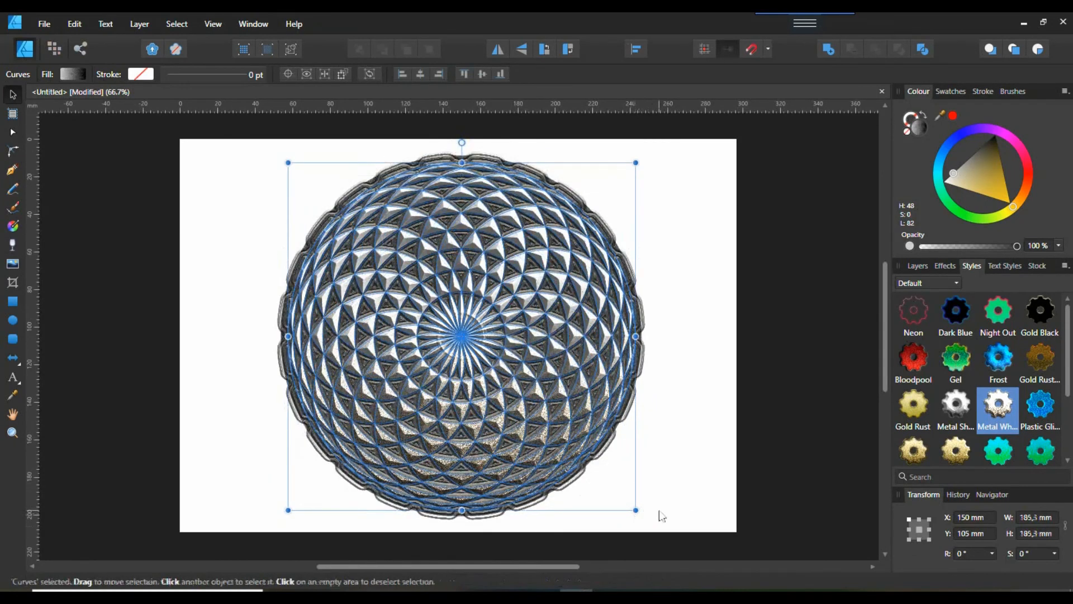
pyautogui.click(726, 507)
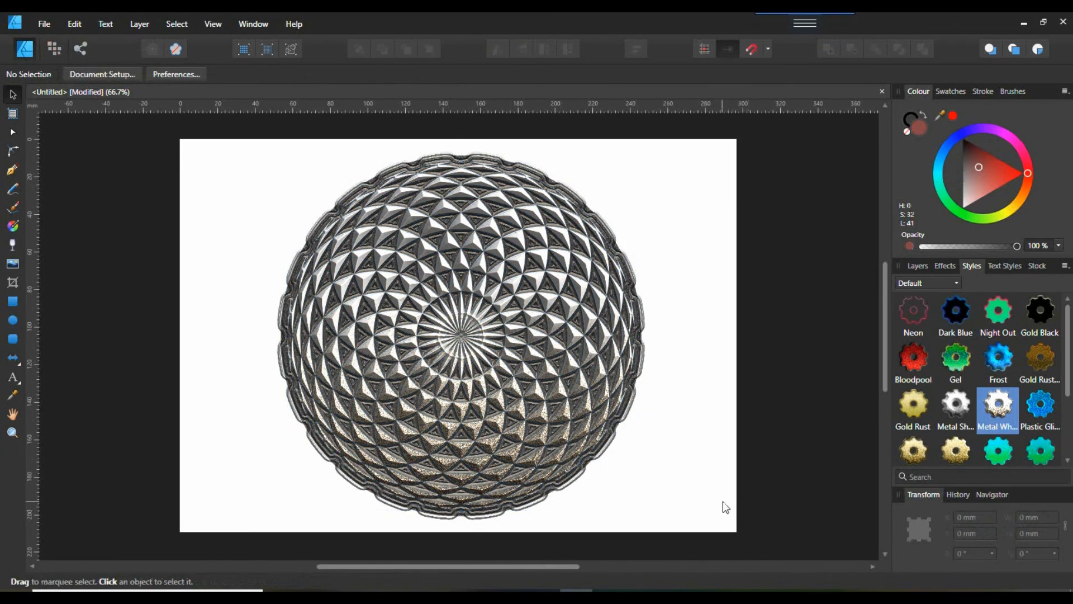